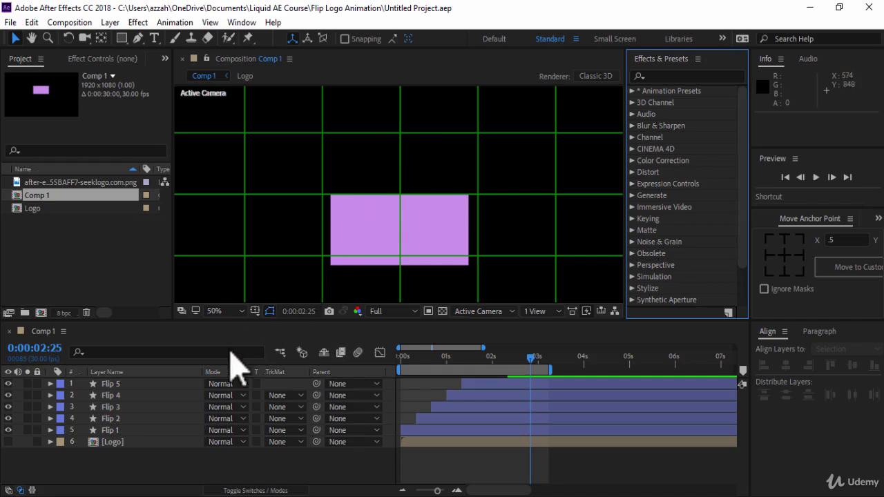
Duplicate the Flip 5 layer and move the current time to 0:00:01:10
{"action": "left_click", "coordinate": [182, 384]}
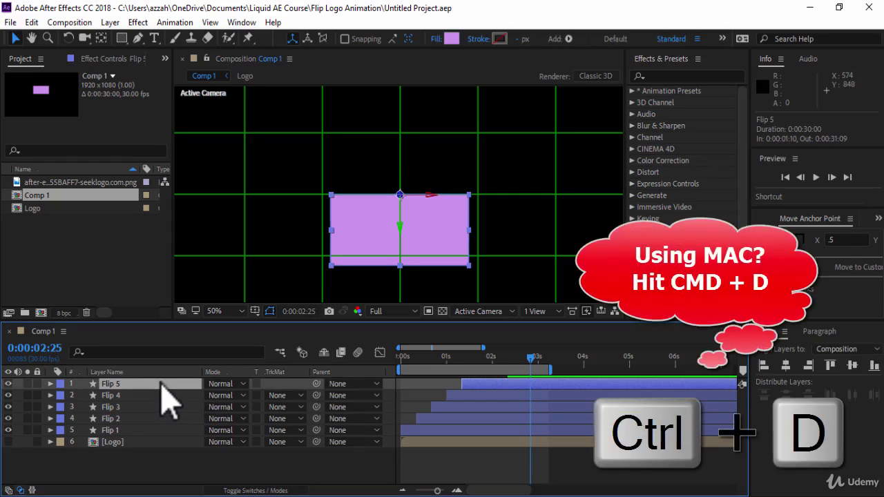
{"action": "key", "text": "ctrl+d"}
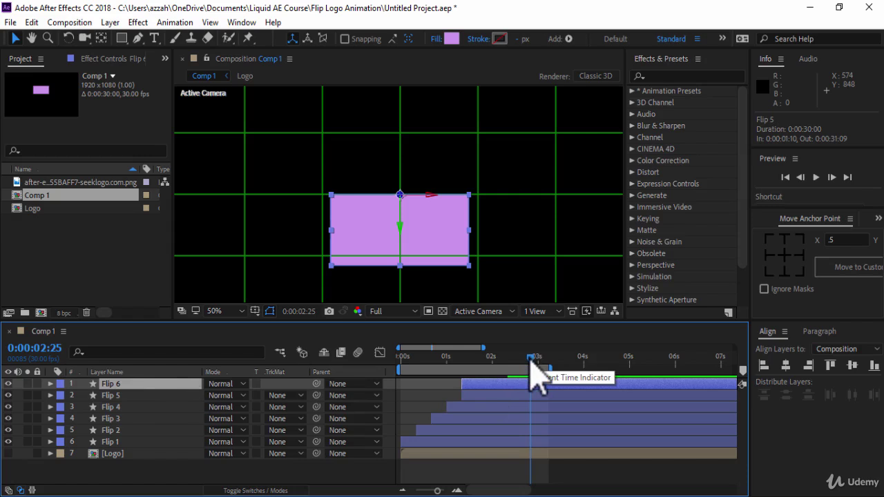
{"action": "left_click_drag", "start_coordinate": [529, 359], "coordinate": [461, 366]}
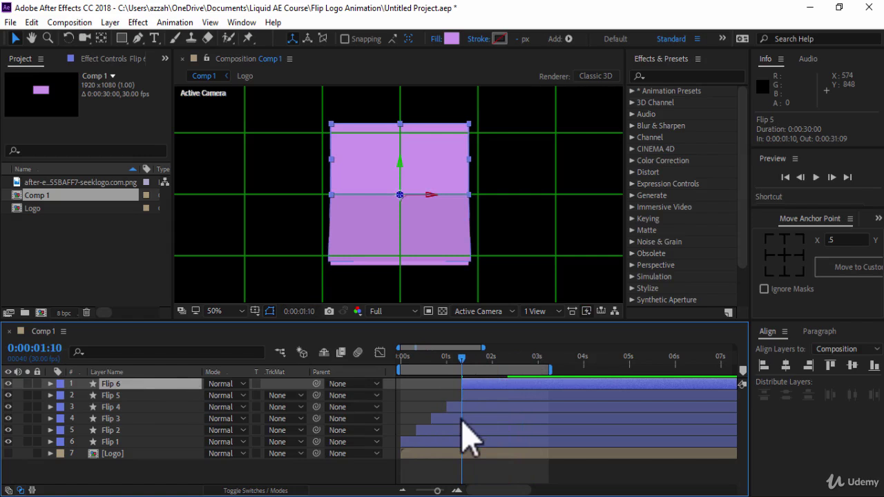
Delete all Channel Range and X Rotation keyframes from the Flip 6 layer and remove its Hue/Saturation effect
{"action": "key", "text": "u"}
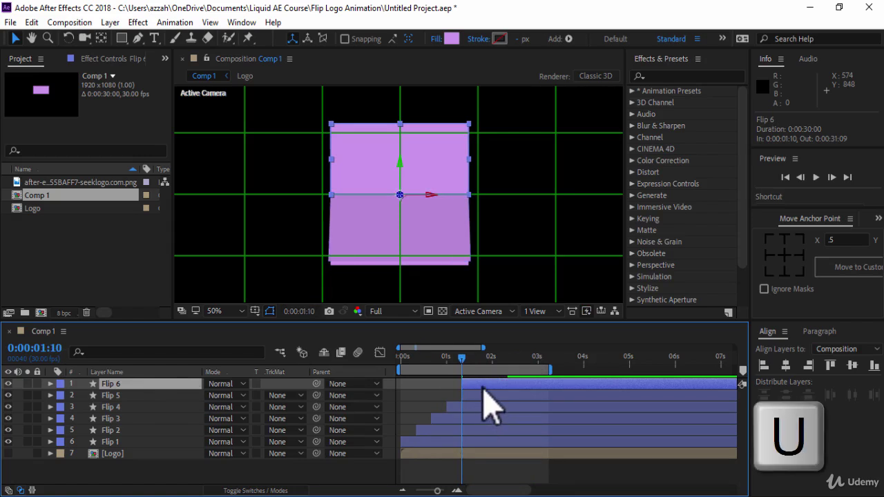
{"action": "key", "text": "u"}
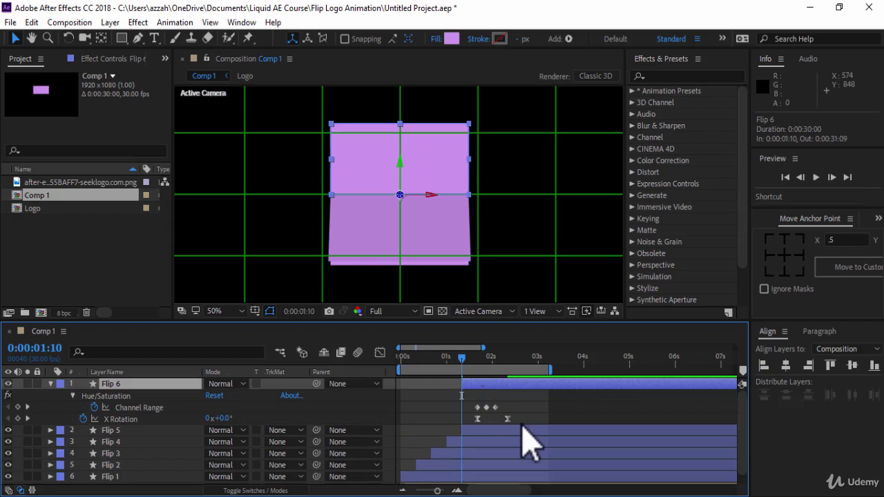
{"action": "left_click_drag", "start_coordinate": [524, 424], "coordinate": [470, 405]}
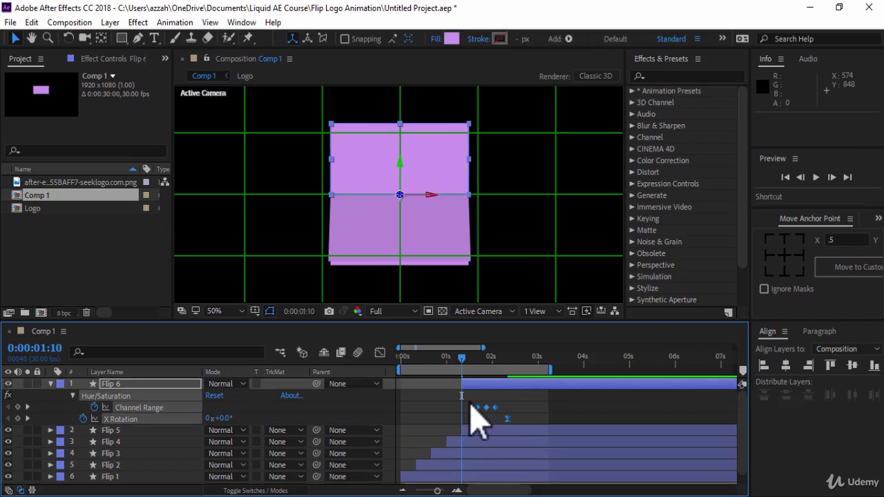
{"action": "key", "text": "Delete"}
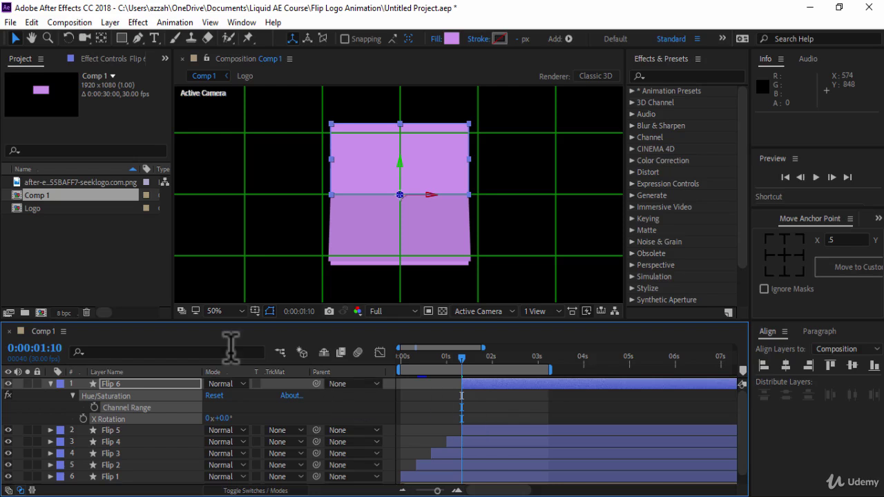
{"action": "left_click", "coordinate": [107, 59]}
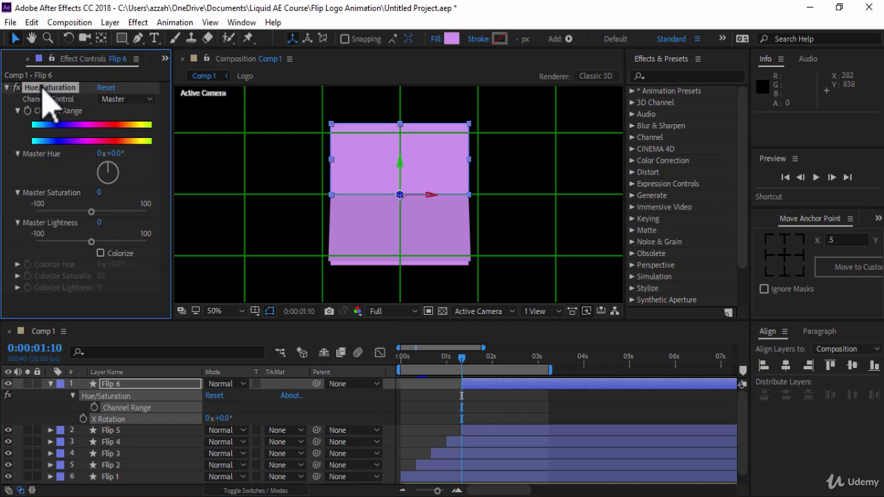
{"action": "key", "text": "Delete"}
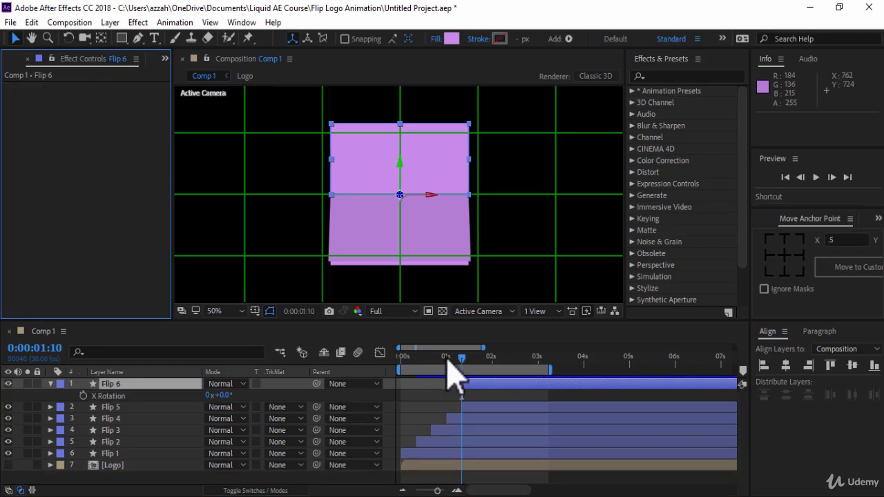
Preview the flip animation from the start of the composition, then stop playback
{"action": "left_click_drag", "start_coordinate": [456, 356], "coordinate": [401, 348]}
{"action": "left_click", "coordinate": [815, 179]}
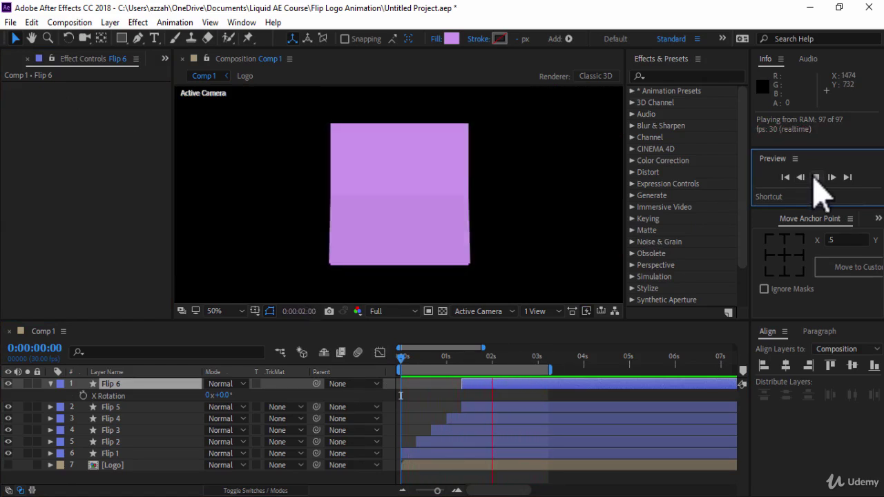
{"action": "left_click", "coordinate": [586, 315]}
Move the Logo layer to the top of the layer stack and turn on its visibility
{"action": "left_click", "coordinate": [152, 465]}
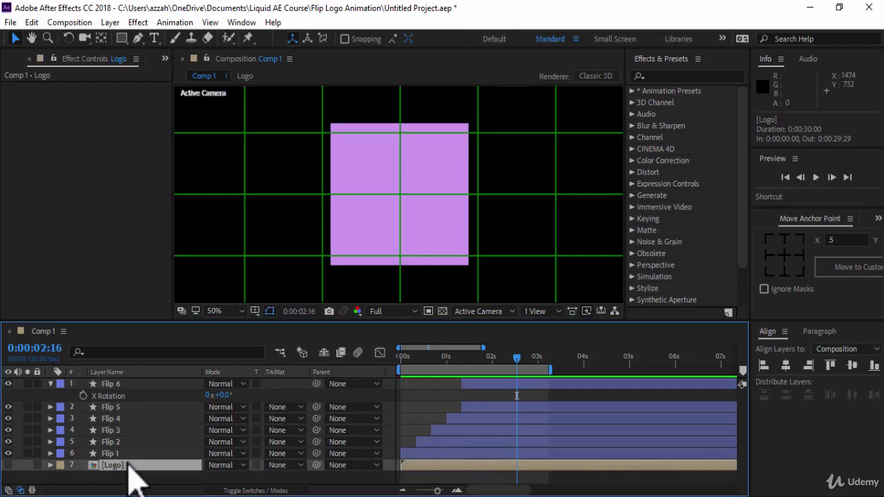
{"action": "left_click_drag", "start_coordinate": [129, 464], "coordinate": [137, 385]}
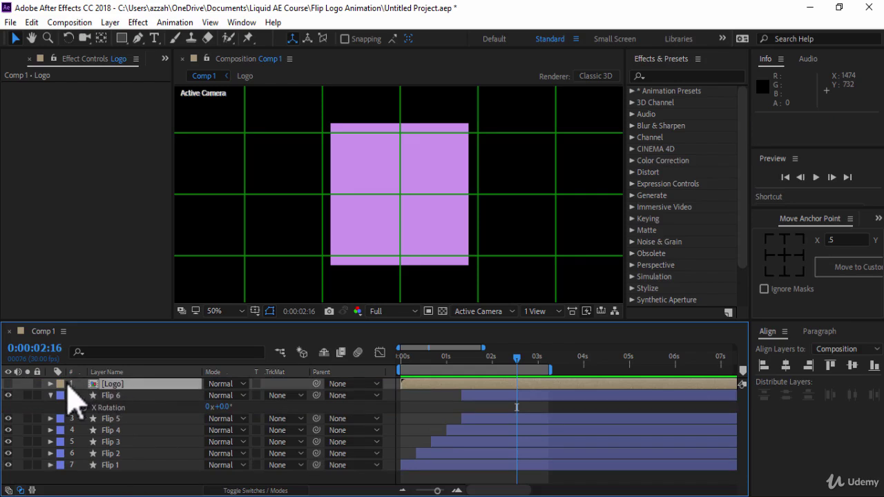
{"action": "left_click", "coordinate": [7, 384]}
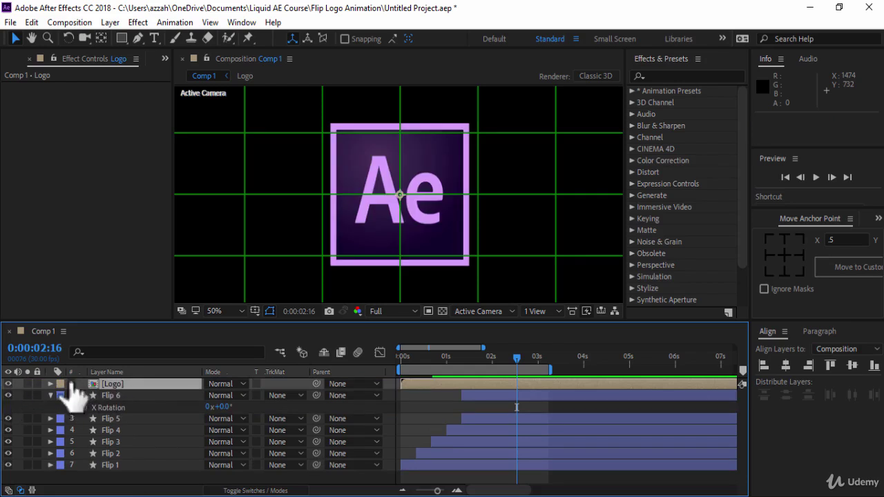
Make the Logo layer a 3D layer and collapse the Flip 6 layer's properties
{"action": "left_click", "coordinate": [261, 491]}
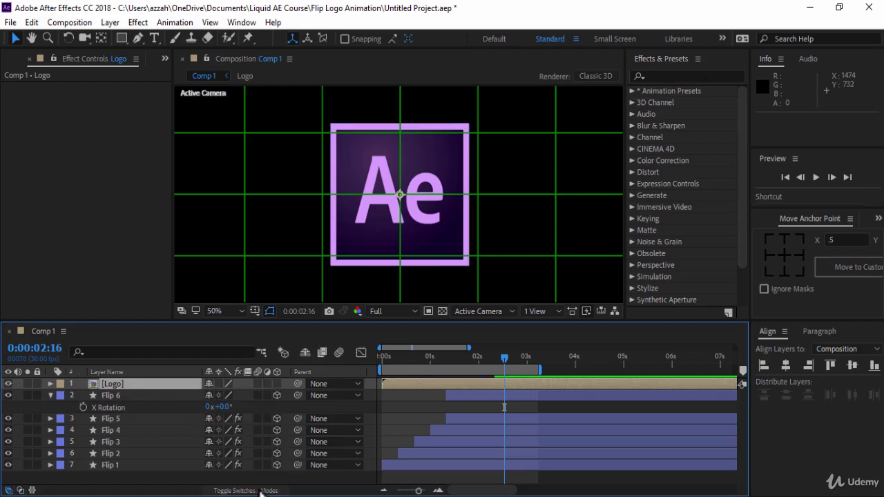
{"action": "left_click", "coordinate": [277, 384]}
{"action": "left_click", "coordinate": [51, 395]}
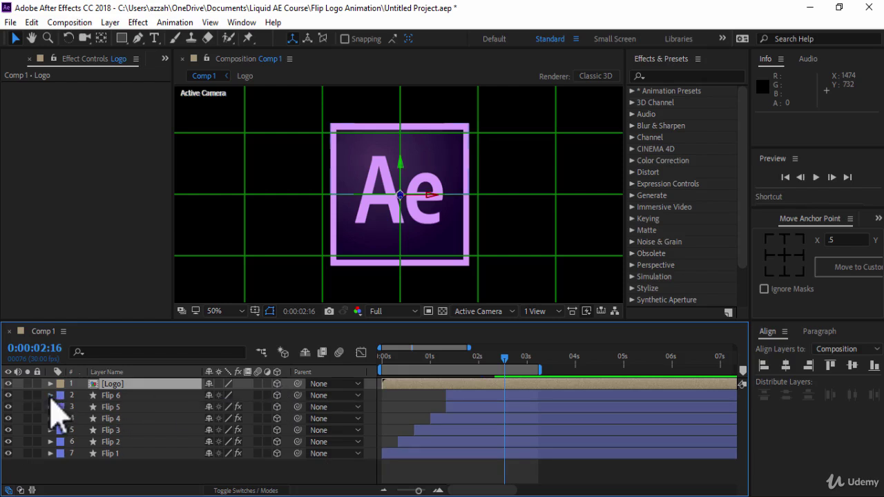
Duplicate the Flip 6 layer and place the copy directly above the Logo layer
{"action": "left_click", "coordinate": [132, 397]}
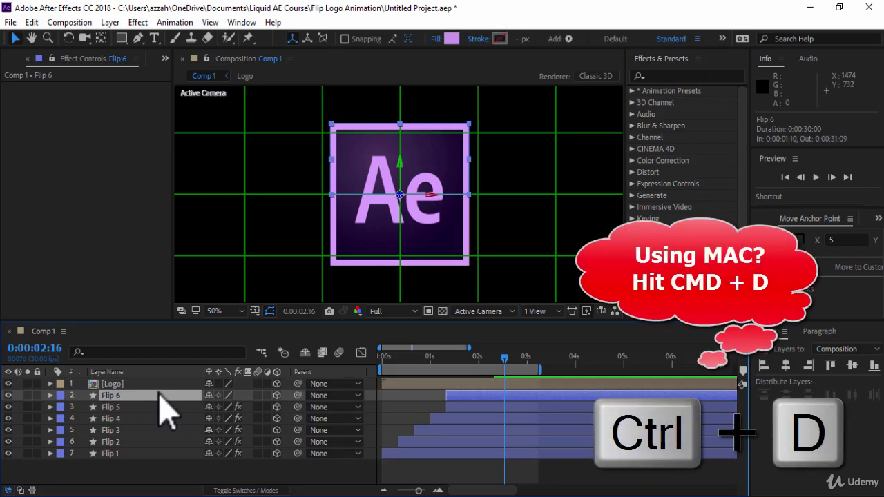
{"action": "key", "text": "ctrl+d"}
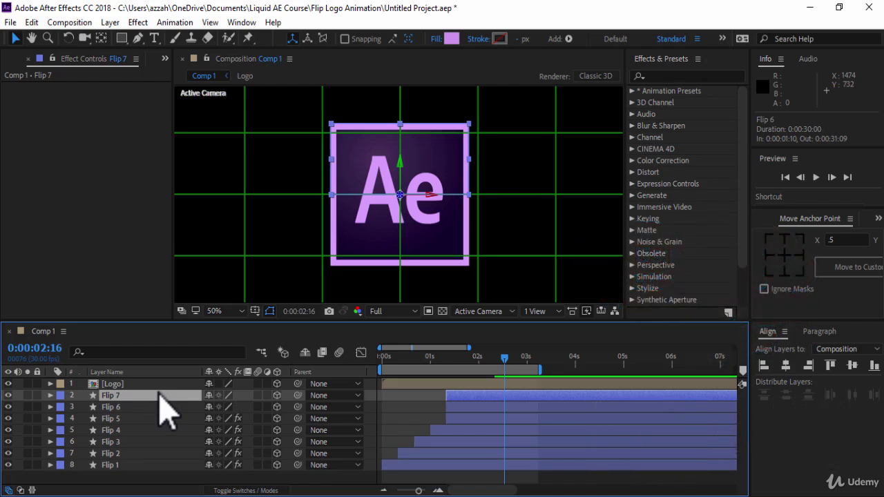
{"action": "left_click_drag", "start_coordinate": [159, 395], "coordinate": [161, 382]}
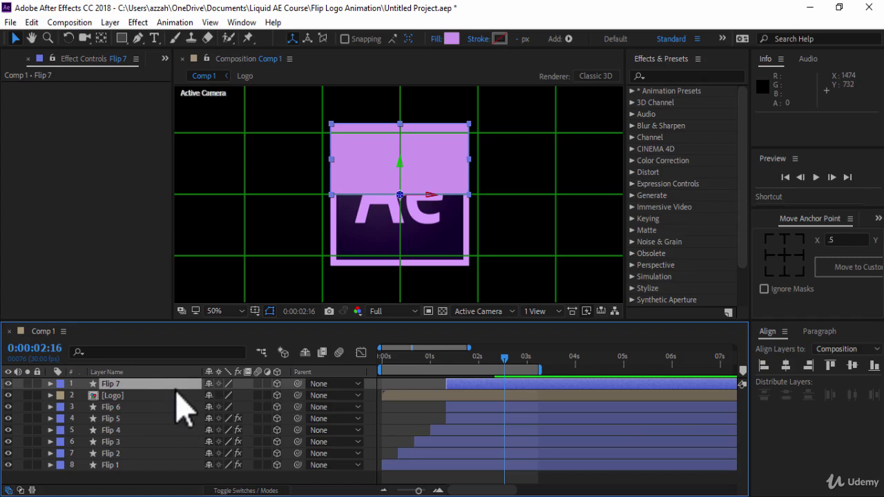
Set the Logo layer's track matte to Alpha Matte "Flip 7"
{"action": "key", "text": "F4"}
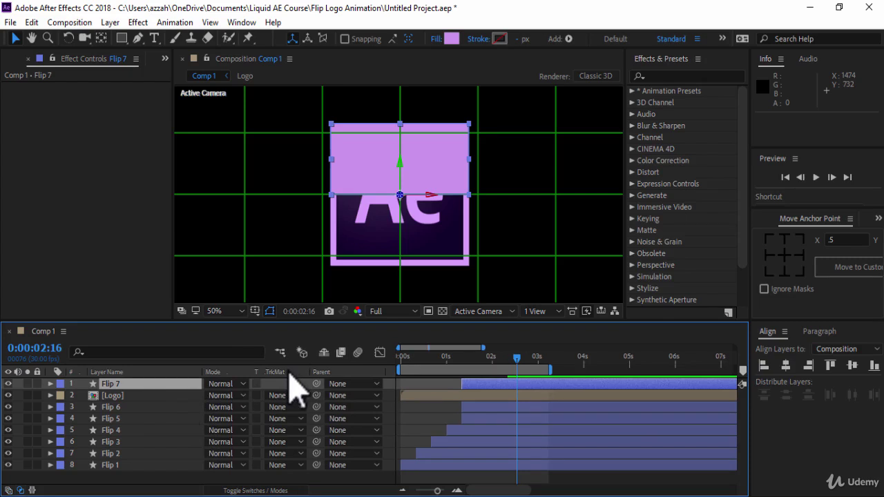
{"action": "key", "text": "F4"}
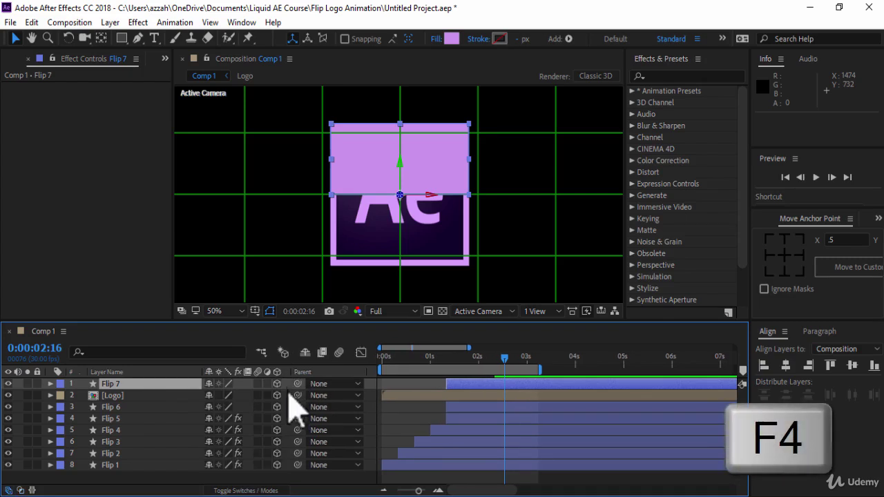
{"action": "left_click", "coordinate": [281, 492]}
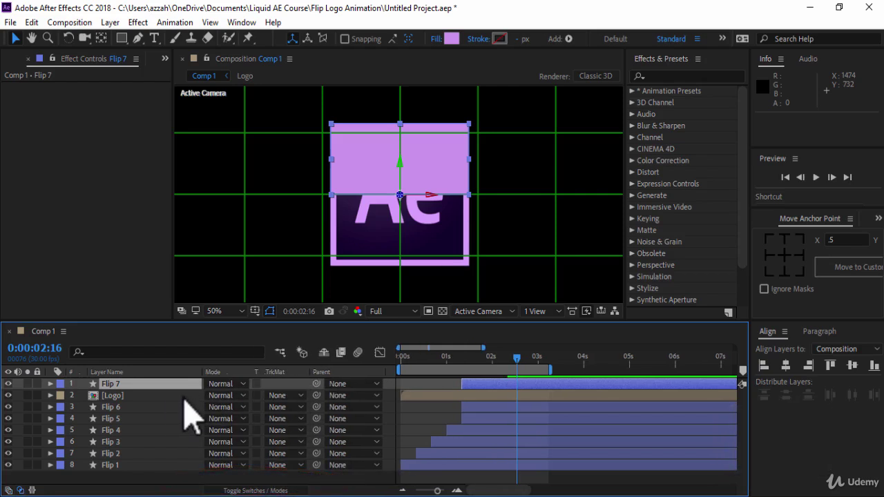
{"action": "left_click", "coordinate": [297, 396]}
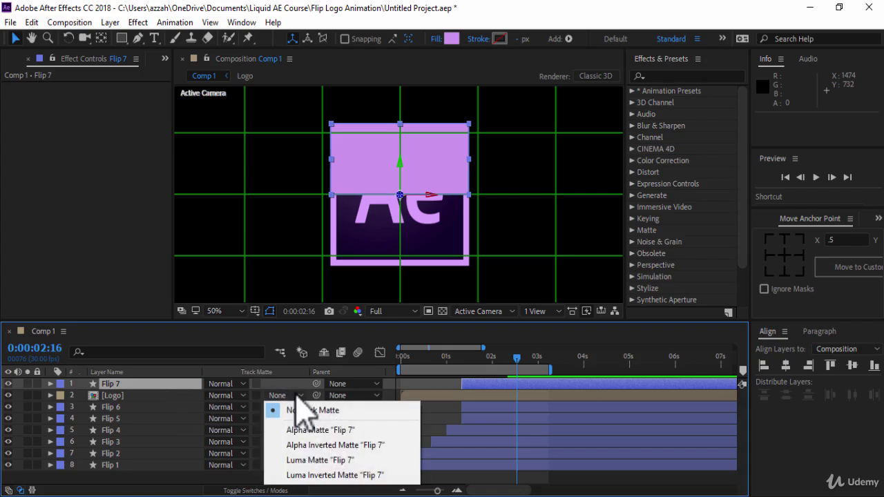
{"action": "left_click", "coordinate": [364, 431]}
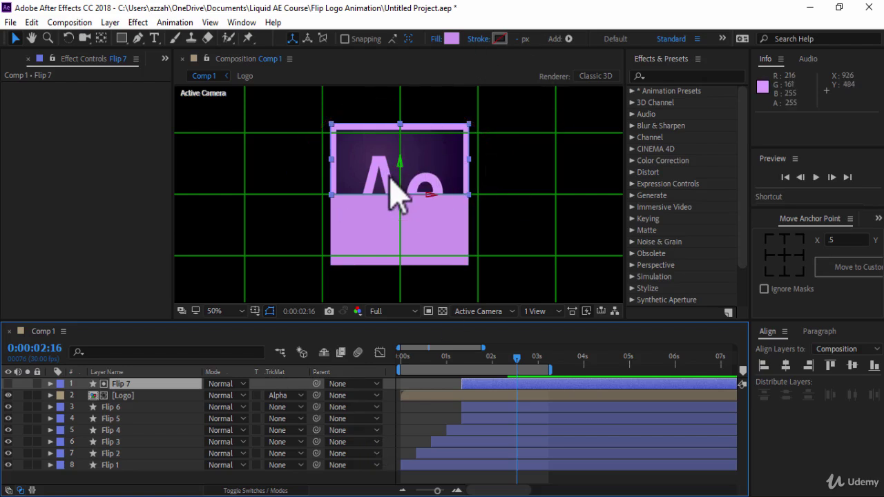
Duplicate the Flip 7 matte and Logo layers together, then clear the layer selection
{"action": "left_click", "coordinate": [185, 396], "text": "ctrl"}
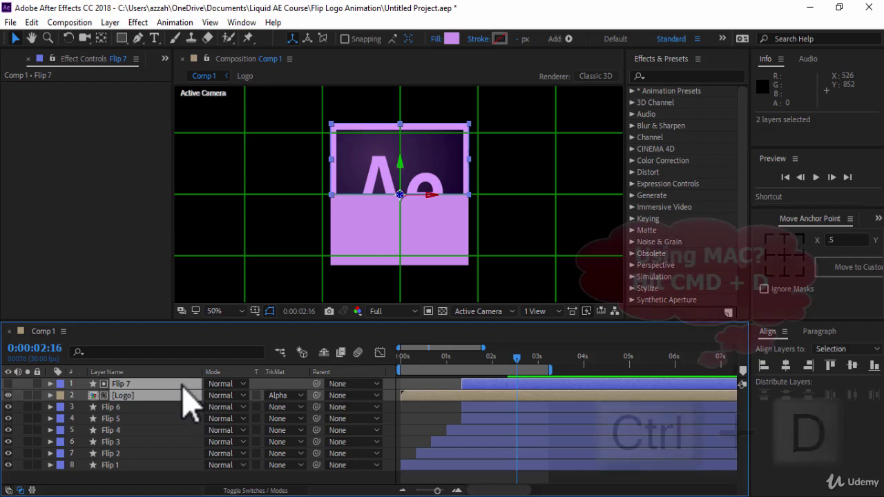
{"action": "key", "text": "ctrl+d"}
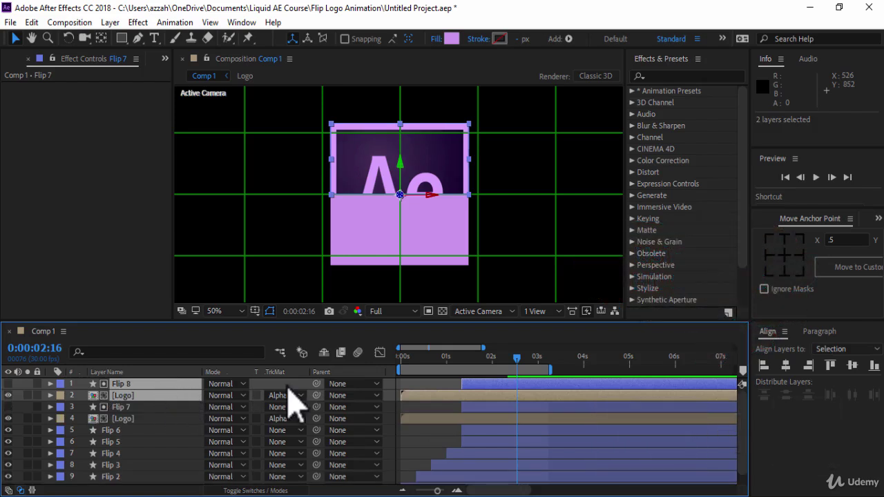
{"action": "key", "text": "ctrl+shift+a"}
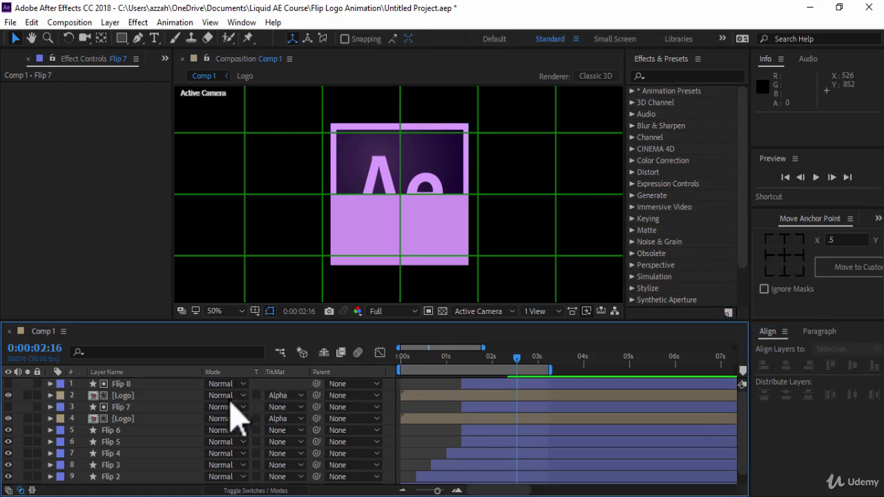
Change the upper Logo layer's track matte to Alpha Inverted Matte "Flip 8"
{"action": "left_click", "coordinate": [181, 396]}
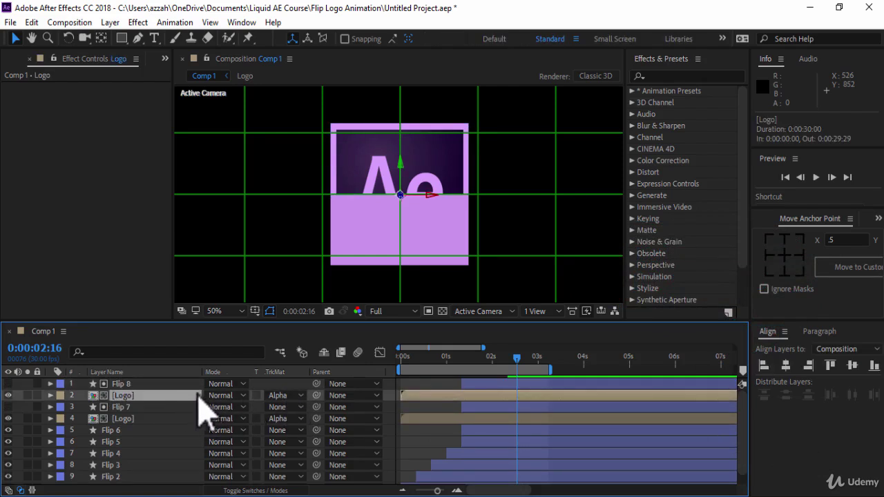
{"action": "left_click", "coordinate": [301, 396]}
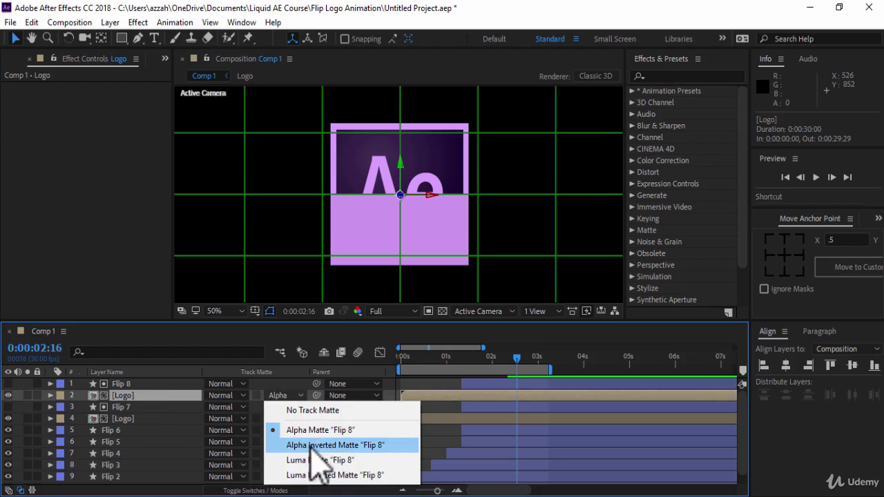
{"action": "left_click", "coordinate": [346, 445]}
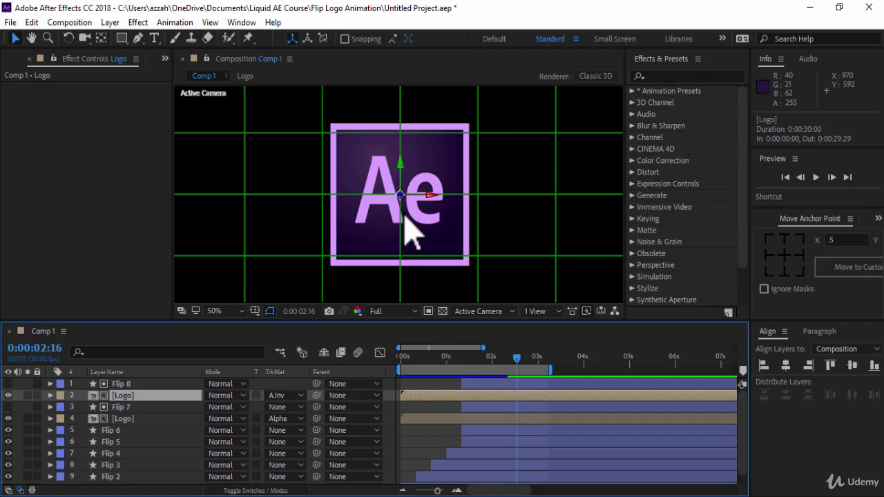
Preview the composition from the beginning to check both matted logo halves
{"action": "left_click_drag", "start_coordinate": [517, 358], "coordinate": [388, 358]}
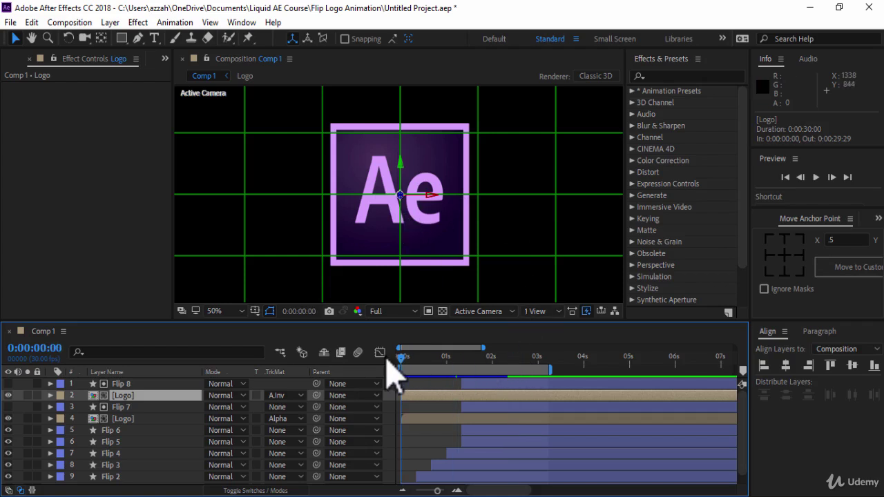
{"action": "left_click", "coordinate": [816, 178]}
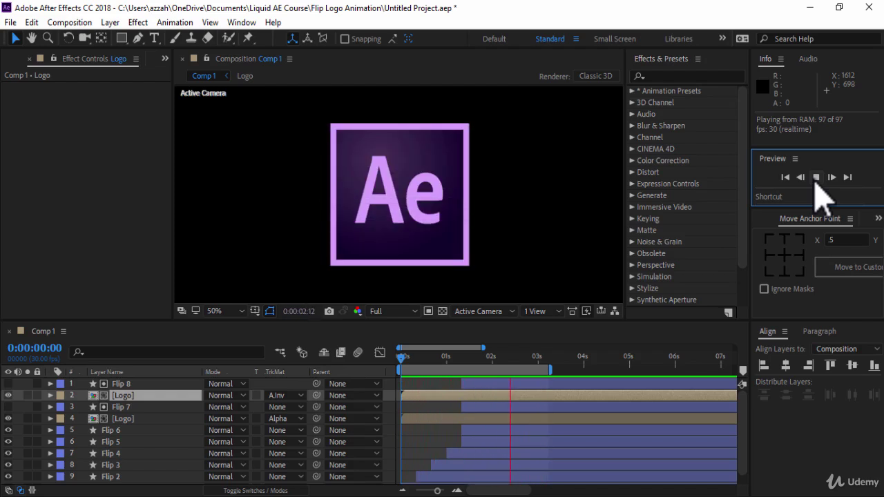
{"action": "left_click", "coordinate": [420, 253]}
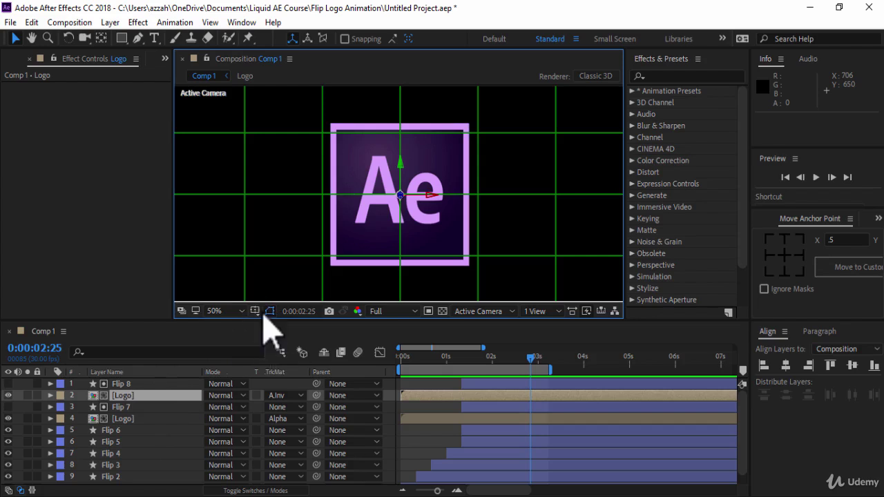
Enlarge the timeline area to show all ten layers and parent the upper Logo layer to Flip 5
{"action": "left_click_drag", "start_coordinate": [264, 320], "coordinate": [265, 301]}
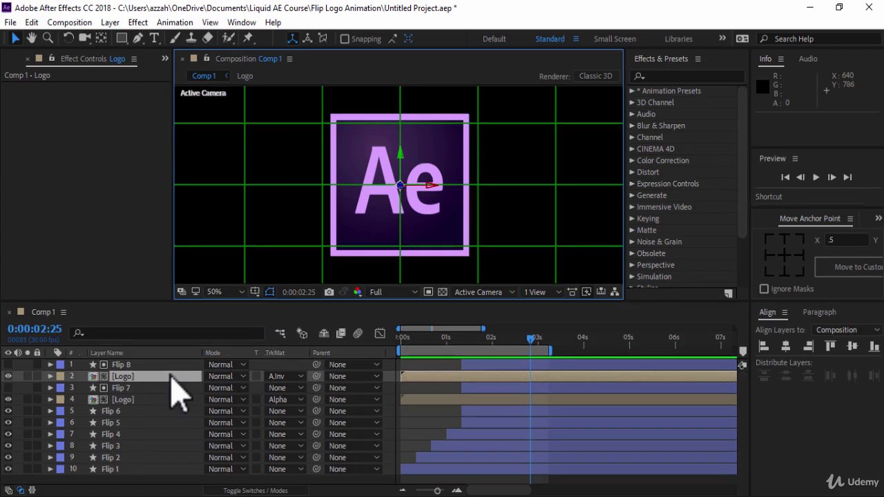
{"action": "left_click", "coordinate": [135, 422]}
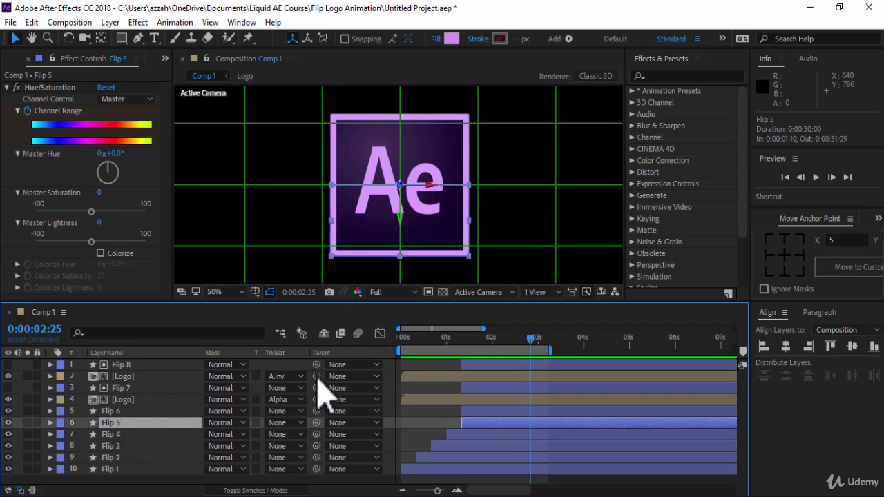
{"action": "left_click_drag", "start_coordinate": [317, 376], "coordinate": [172, 422]}
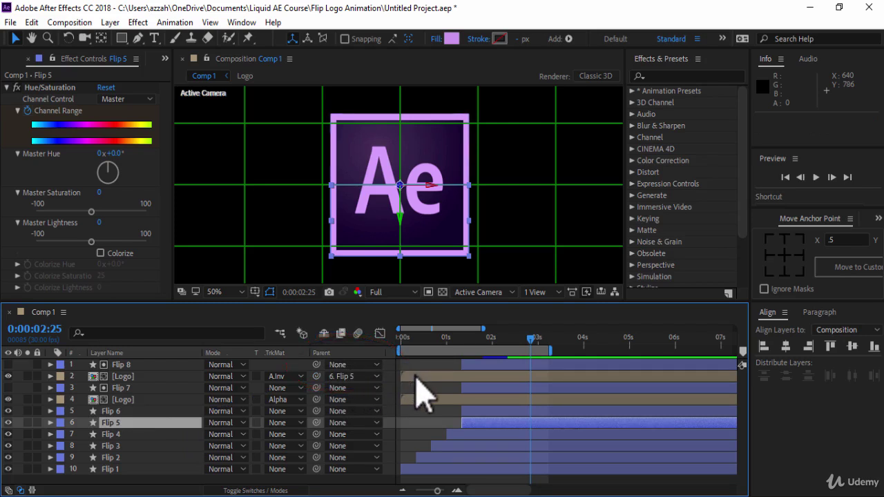
Trim the start of both Logo layers to 0:00:01:24 and preview the composition
{"action": "left_click_drag", "start_coordinate": [532, 344], "coordinate": [427, 351]}
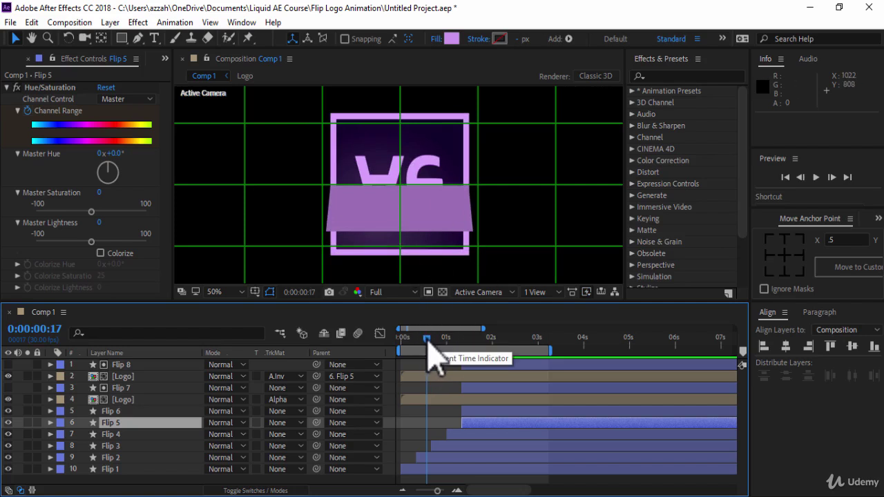
{"action": "left_click_drag", "start_coordinate": [429, 342], "coordinate": [484, 346]}
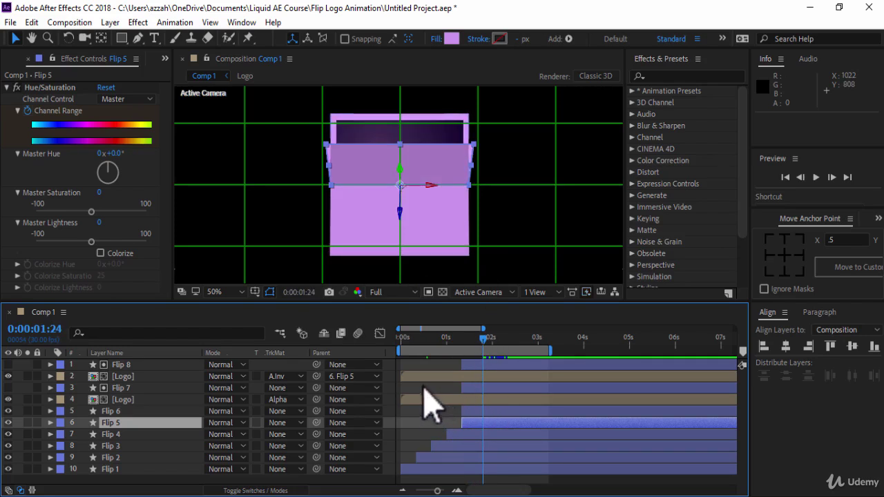
{"action": "left_click", "coordinate": [197, 376]}
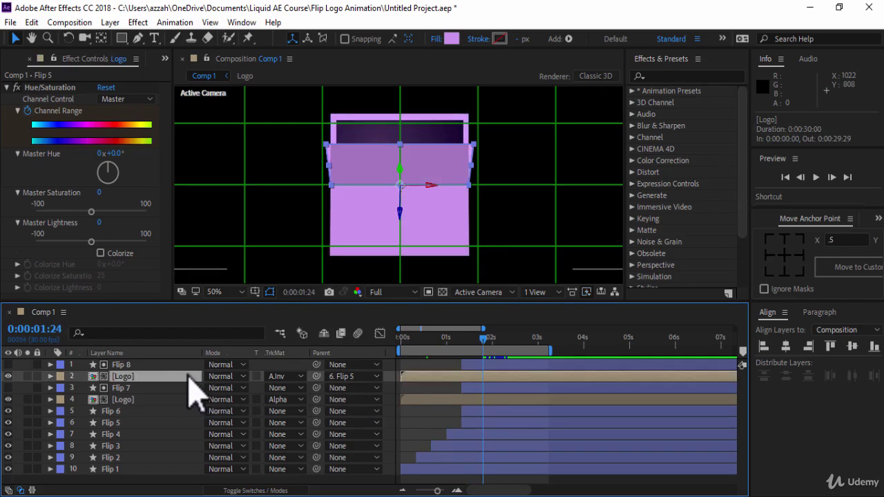
{"action": "left_click", "coordinate": [189, 403], "text": "ctrl"}
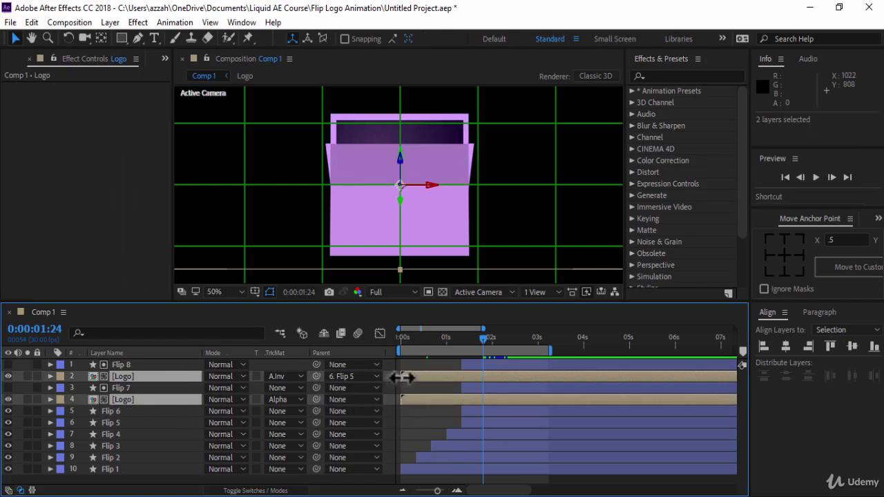
{"action": "left_click_drag", "start_coordinate": [403, 377], "coordinate": [475, 375]}
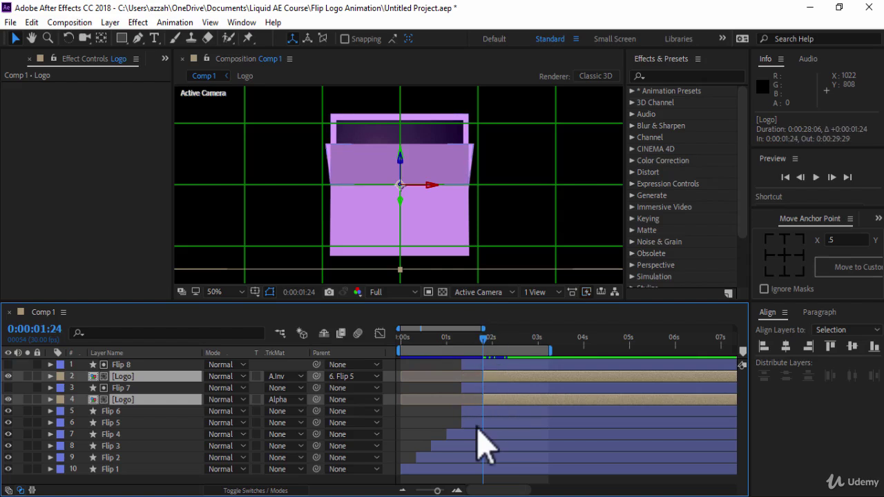
{"action": "left_click", "coordinate": [816, 177]}
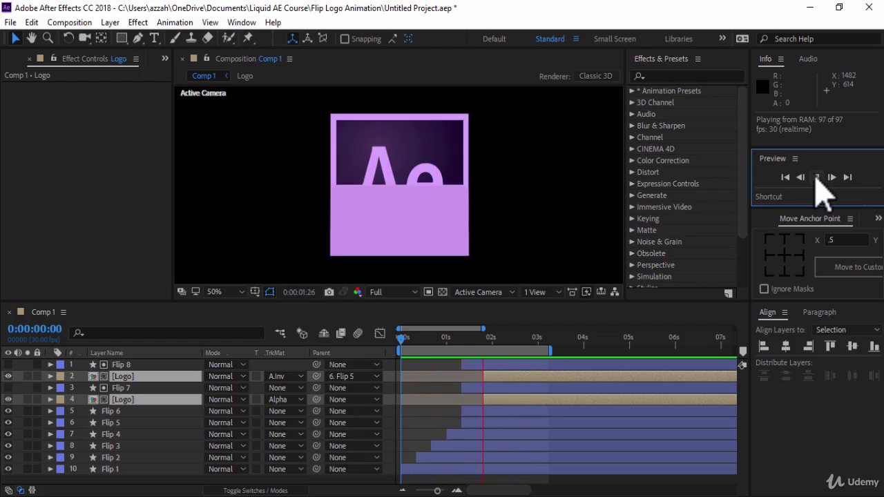
Find the Hue/Saturation effect and apply it to the upper Logo layer, the one parented to Flip 5
{"action": "left_click_drag", "start_coordinate": [521, 339], "coordinate": [491, 340]}
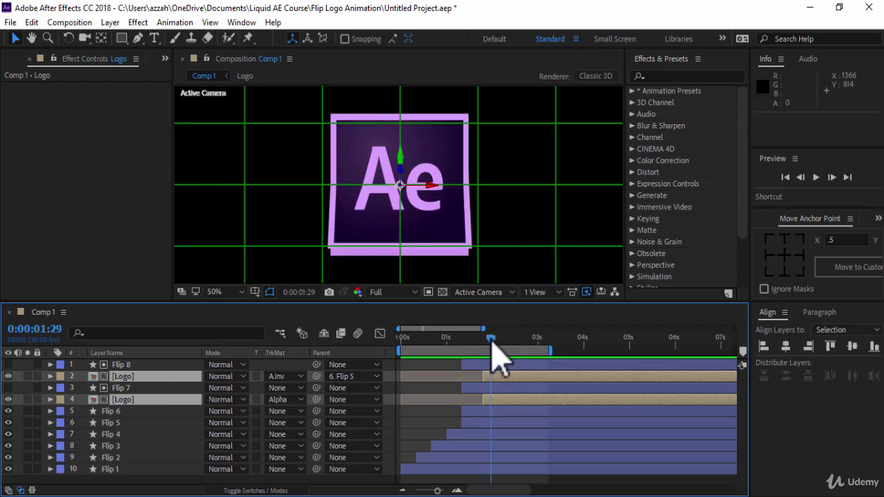
{"action": "left_click", "coordinate": [695, 73]}
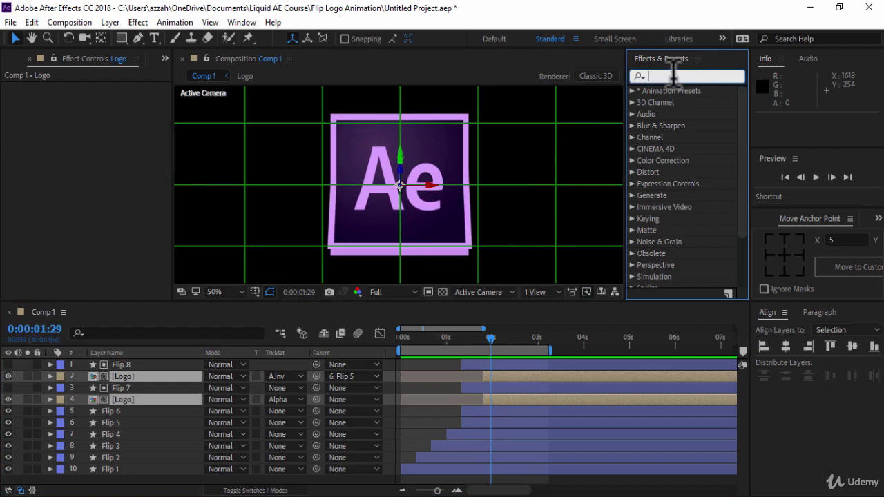
{"action": "type", "text": "hue"}
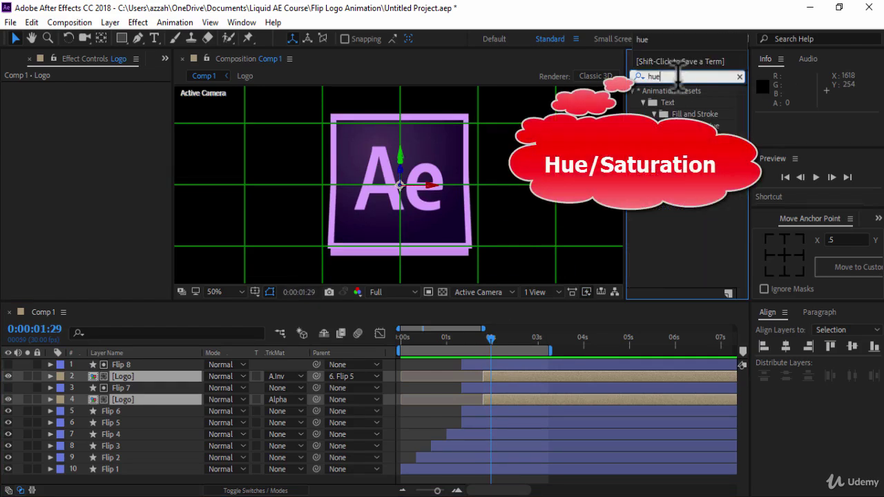
{"action": "left_click", "coordinate": [179, 389]}
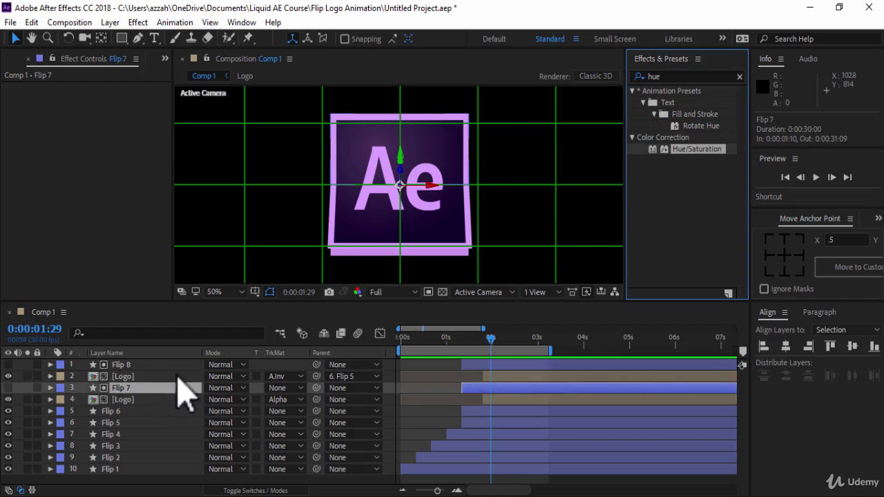
{"action": "left_click", "coordinate": [177, 377]}
{"action": "left_click_drag", "start_coordinate": [697, 149], "coordinate": [174, 381]}
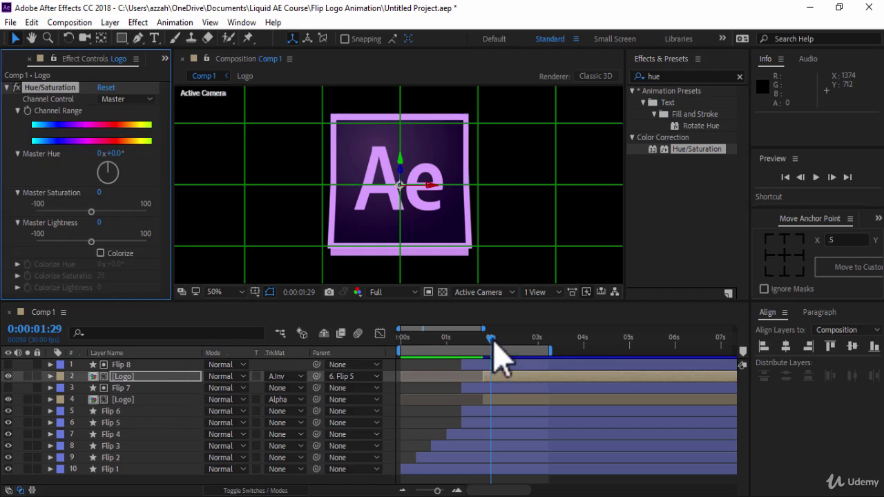
Start keyframing the upper Logo's Hue/Saturation Channel Range at 0:00:01:26 and set Master Lightness to -28 at 0:00:01:28
{"action": "left_click_drag", "start_coordinate": [492, 340], "coordinate": [488, 341]}
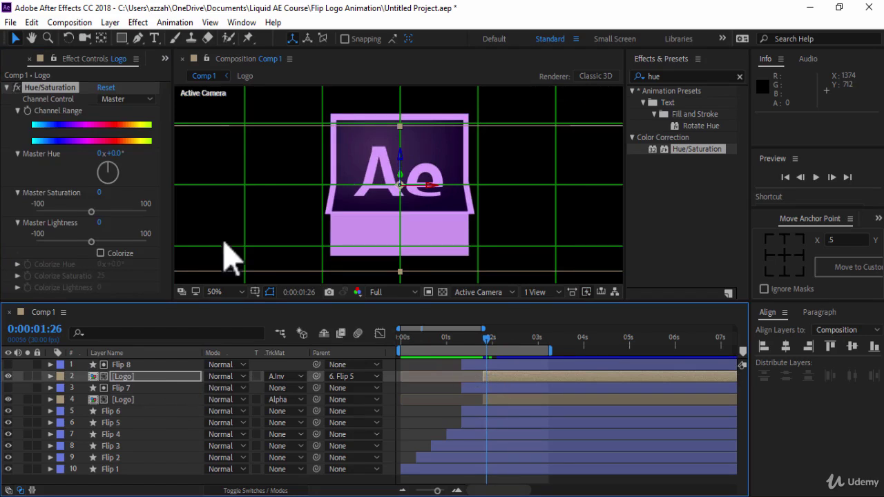
{"action": "left_click", "coordinate": [30, 115]}
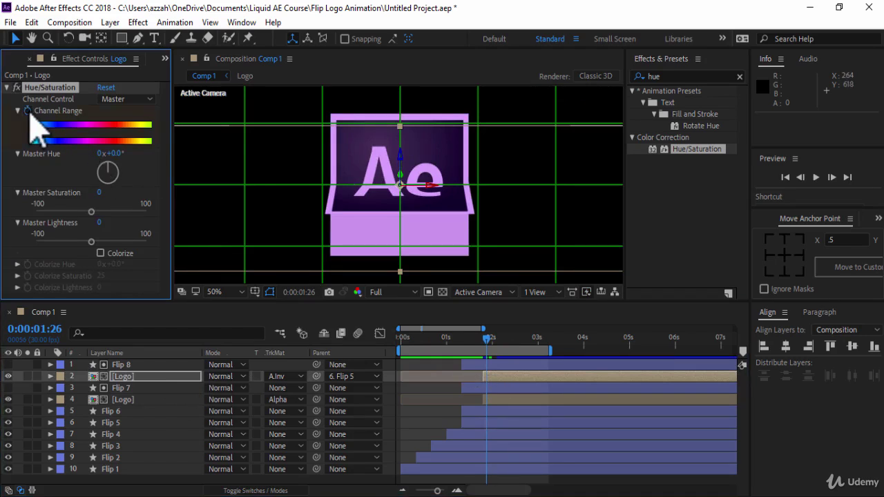
{"action": "left_click", "coordinate": [49, 330]}
{"action": "type", "text": "8"}
{"action": "key", "text": "Return"}
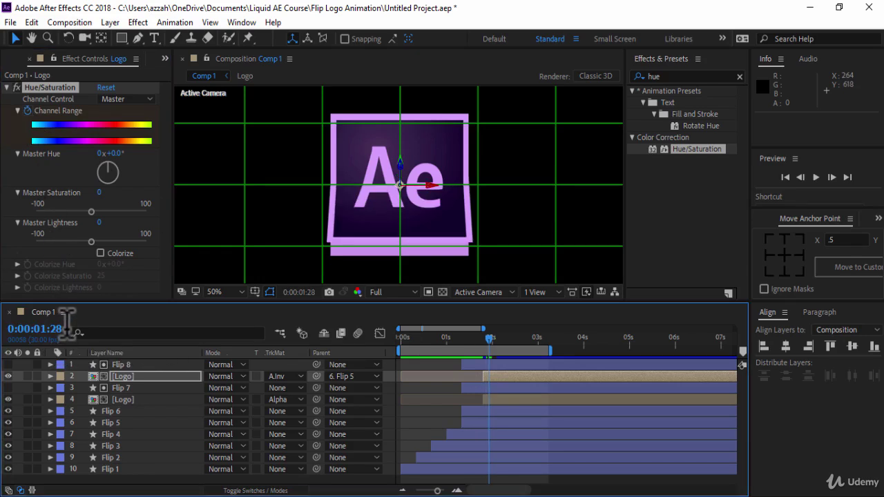
{"action": "left_click", "coordinate": [98, 223]}
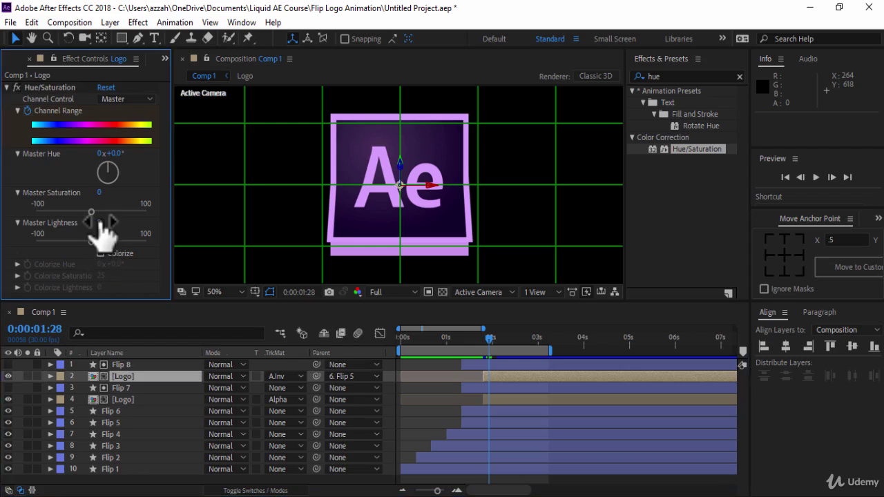
{"action": "type", "text": "-28"}
{"action": "key", "text": "Return"}
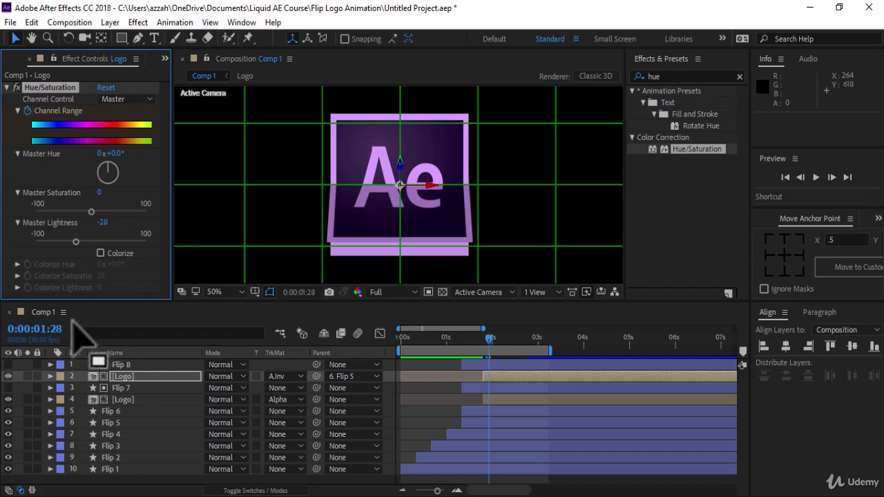
Set the upper Logo's Master Lightness back to 0 at 0:00:02:03
{"action": "left_click", "coordinate": [42, 330]}
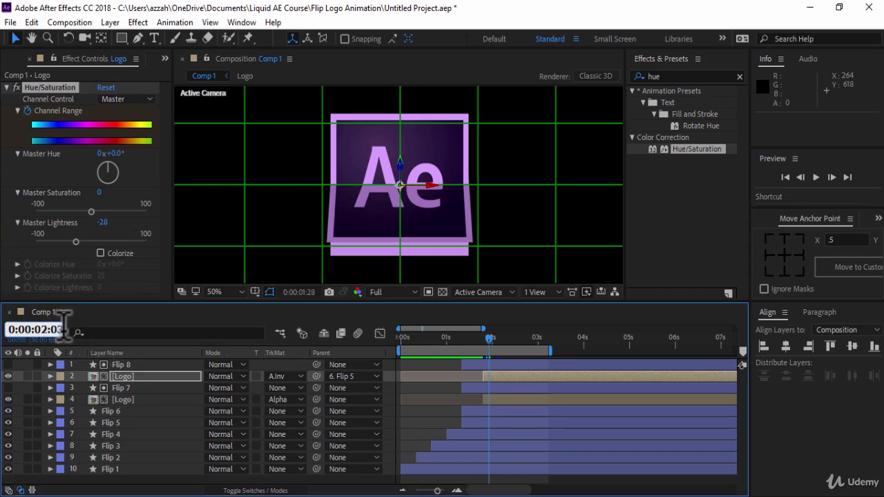
{"action": "type", "text": "0:00:02:03"}
{"action": "key", "text": "Return"}
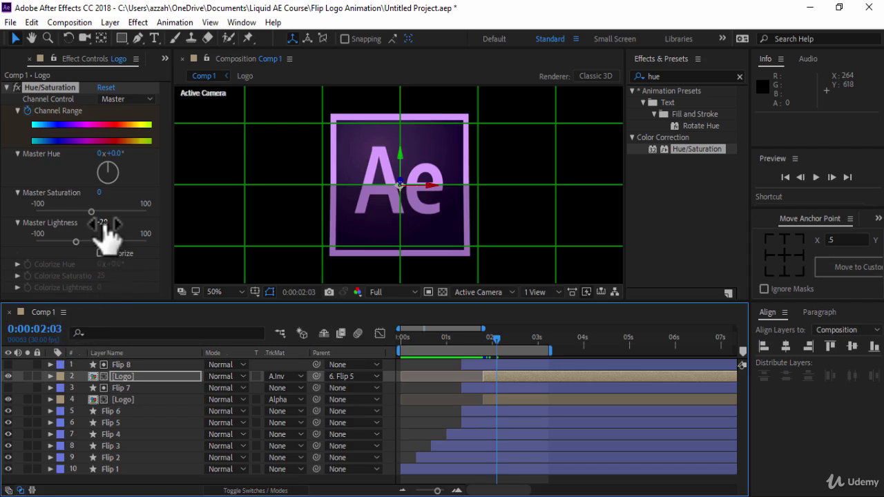
{"action": "left_click", "coordinate": [103, 223]}
{"action": "type", "text": "0"}
{"action": "key", "text": "Return"}
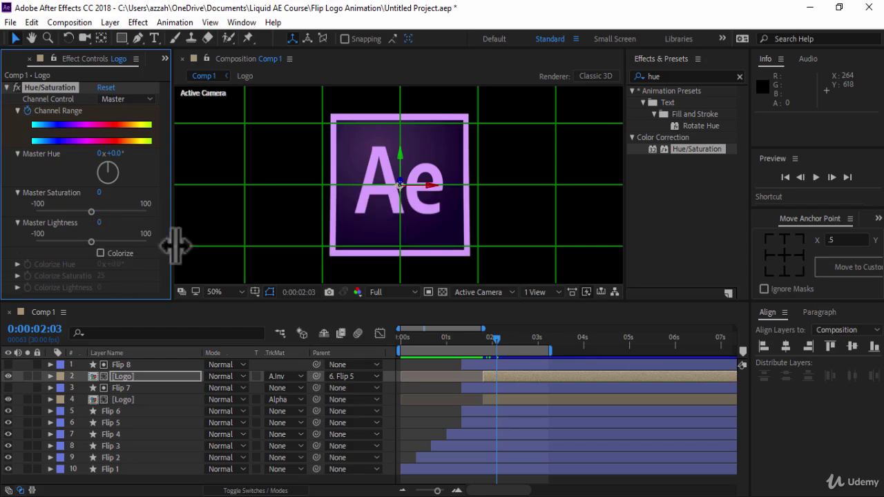
Hide the proportional grid and preview the flip animation from the beginning
{"action": "left_click", "coordinate": [256, 293]}
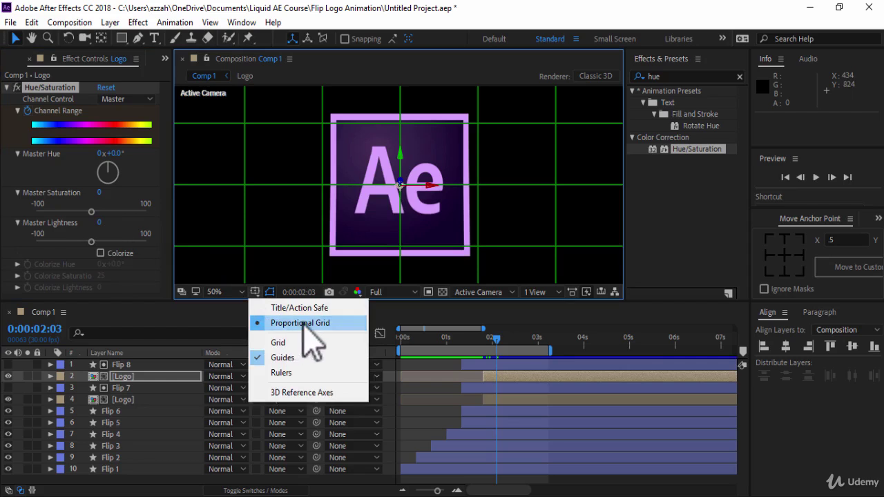
{"action": "left_click", "coordinate": [261, 321]}
{"action": "left_click_drag", "start_coordinate": [499, 338], "coordinate": [393, 336]}
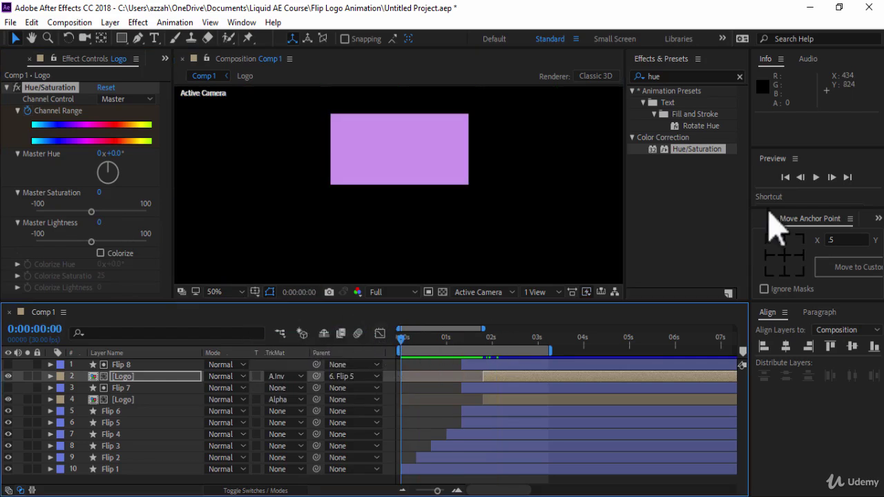
{"action": "left_click", "coordinate": [816, 178]}
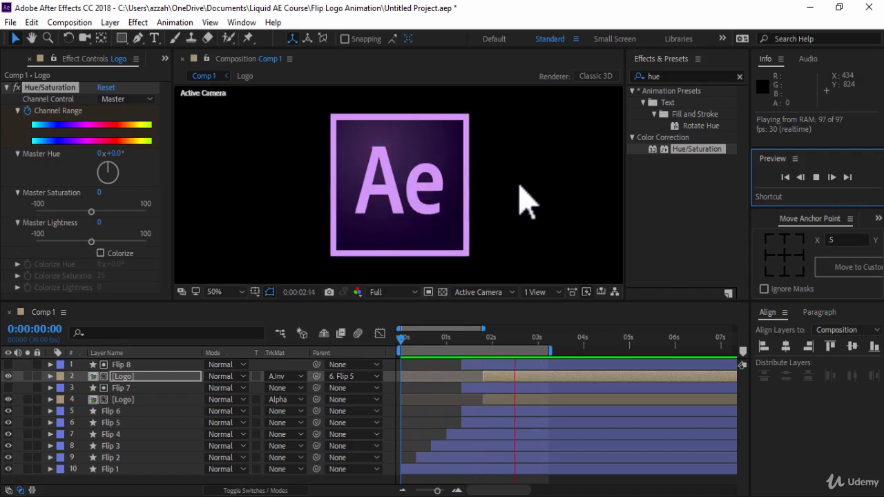
Pre-compose all ten layers into a new composition named "Logo Flip", moving all attributes into it
{"action": "left_click", "coordinate": [214, 292]}
{"action": "left_click", "coordinate": [267, 62]}
{"action": "left_click", "coordinate": [183, 365]}
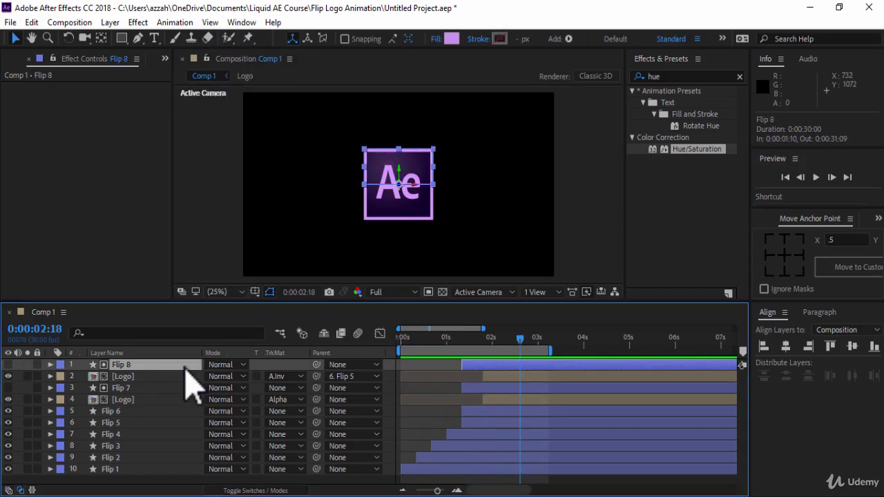
{"action": "key", "text": "ctrl+a"}
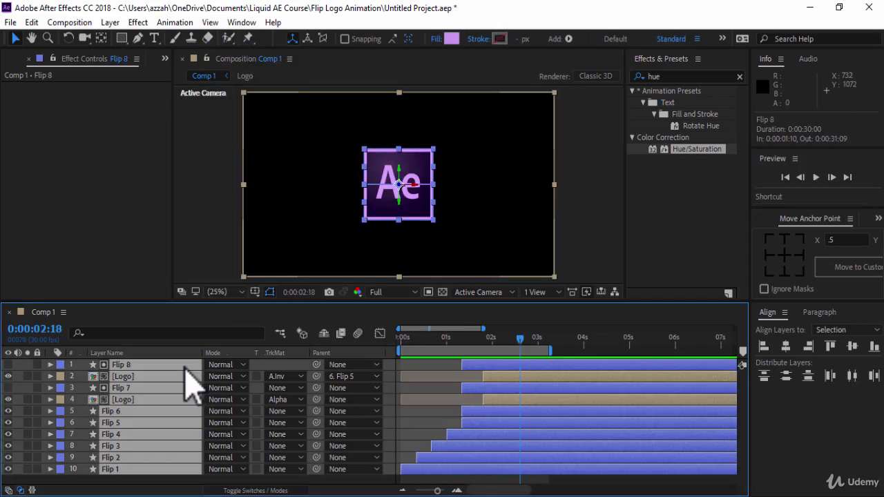
{"action": "key", "text": "ctrl+shift+c"}
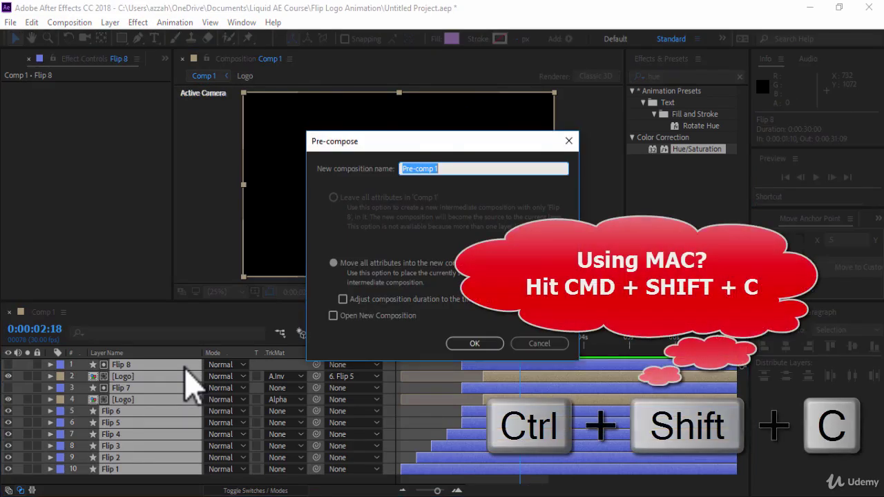
{"action": "type", "text": "Lo"}
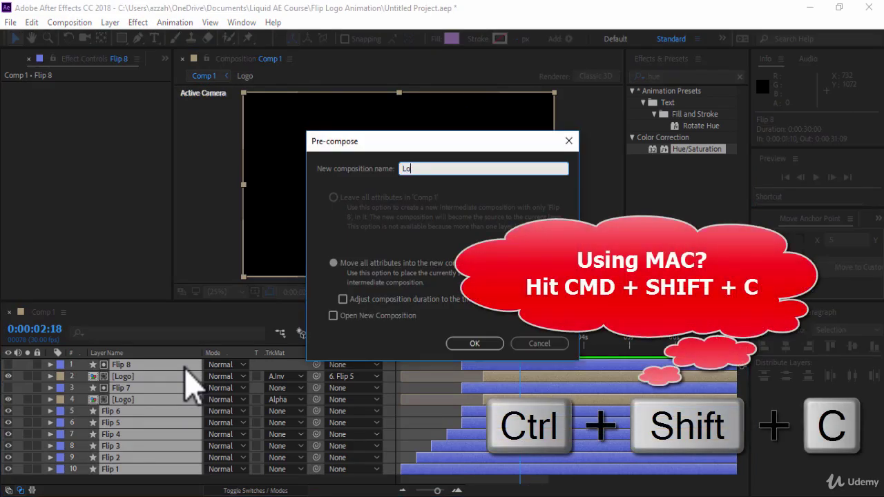
{"action": "type", "text": "go Flip"}
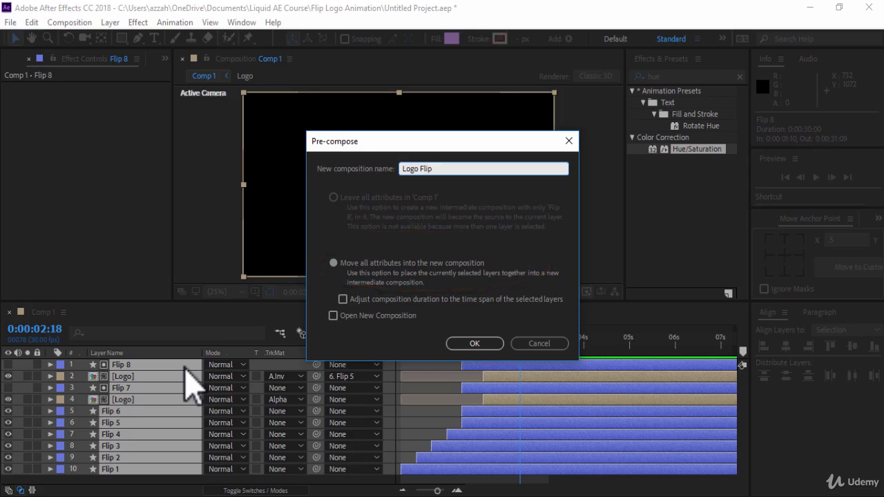
{"action": "key", "text": "Return"}
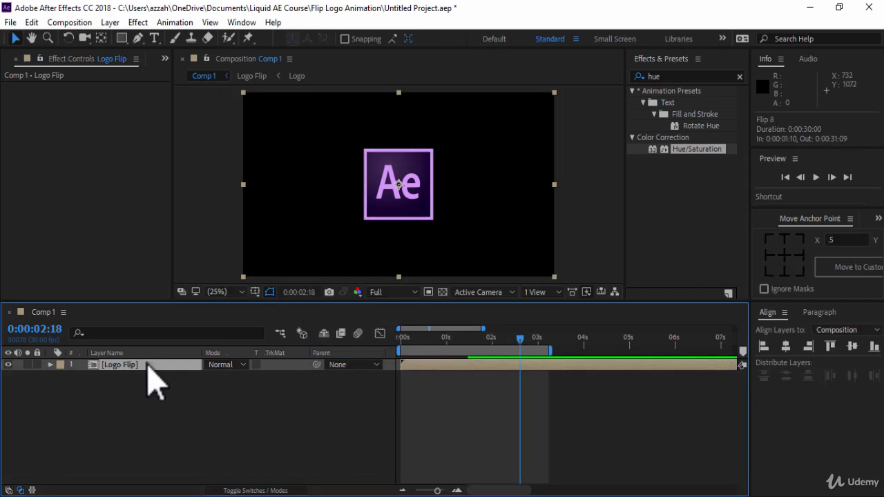
Reveal the Logo Flip layer's Position, Scale and Rotation and add a keyframe for each at 0:00:03:00
{"action": "key", "text": "p"}
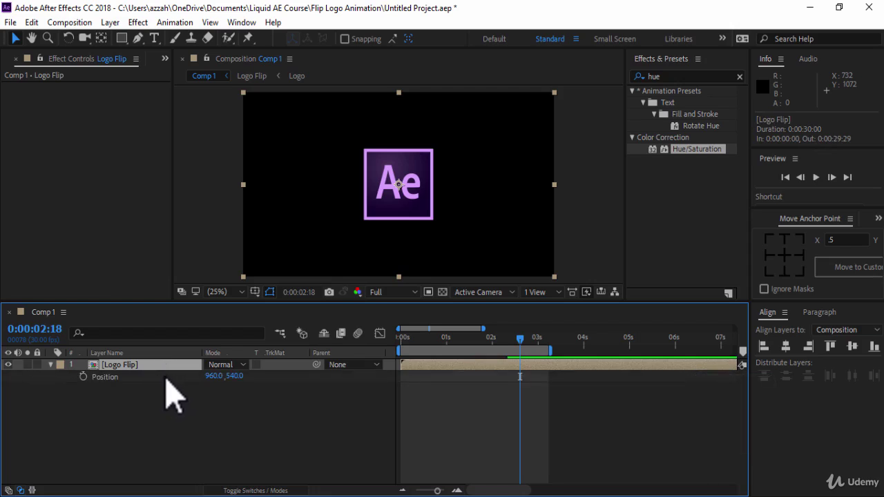
{"action": "key", "text": "shift"}
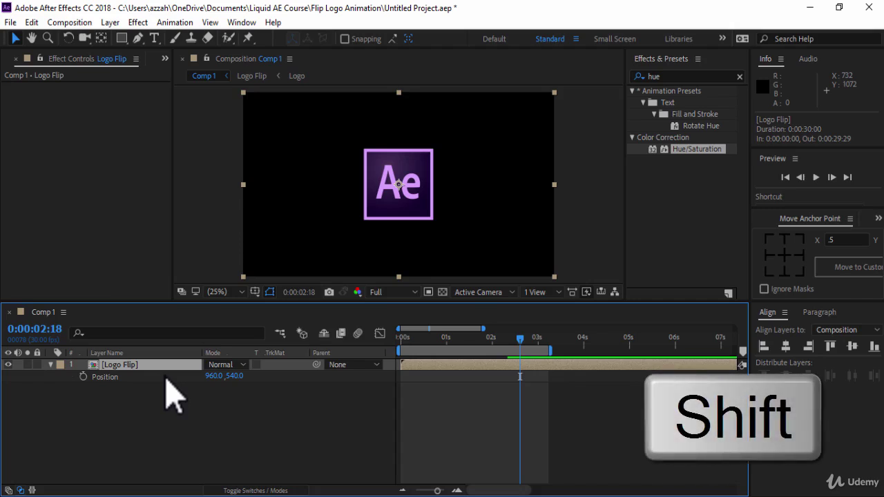
{"action": "key", "text": "shift+s"}
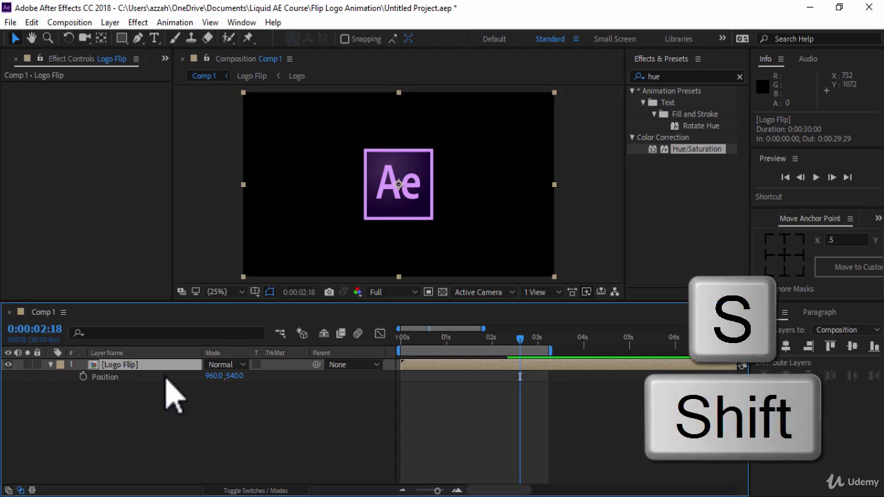
{"action": "key", "text": "shift+r"}
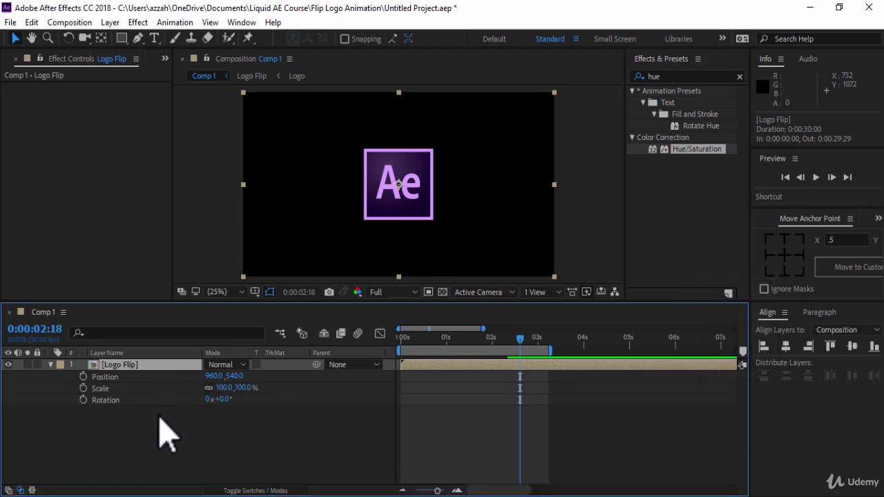
{"action": "left_click", "coordinate": [538, 340]}
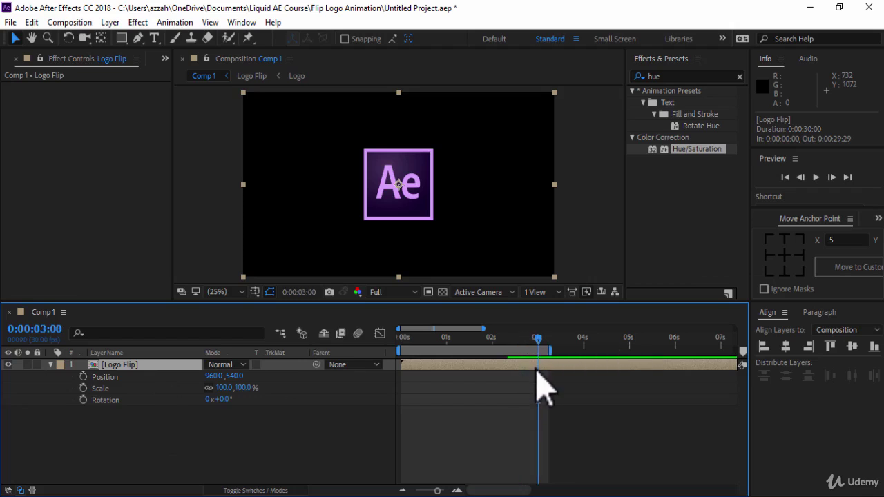
{"action": "left_click", "coordinate": [82, 377]}
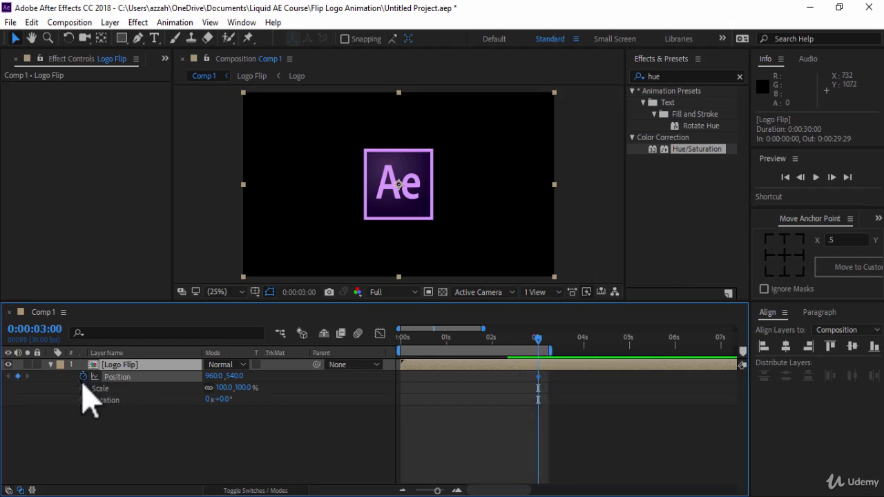
{"action": "left_click", "coordinate": [83, 388]}
{"action": "left_click", "coordinate": [83, 400]}
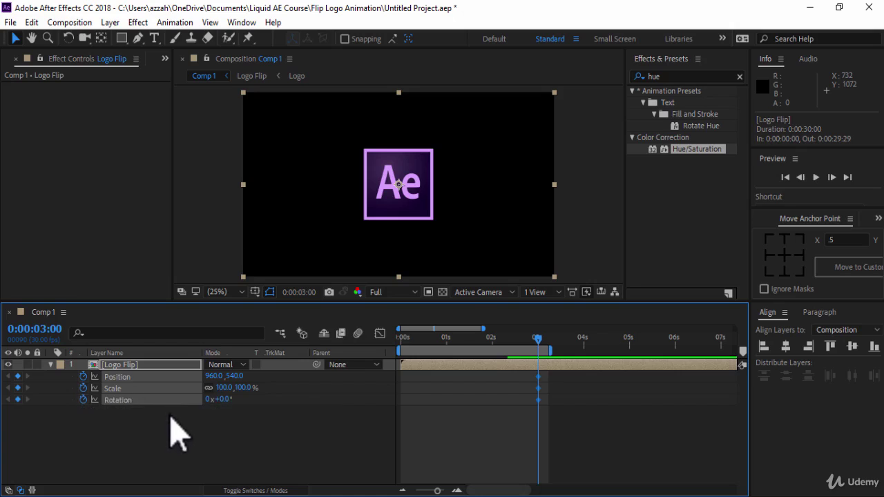
At 0:00:00:00, set the Logo Flip layer's Scale to 453%
{"action": "left_click_drag", "start_coordinate": [543, 351], "coordinate": [380, 356]}
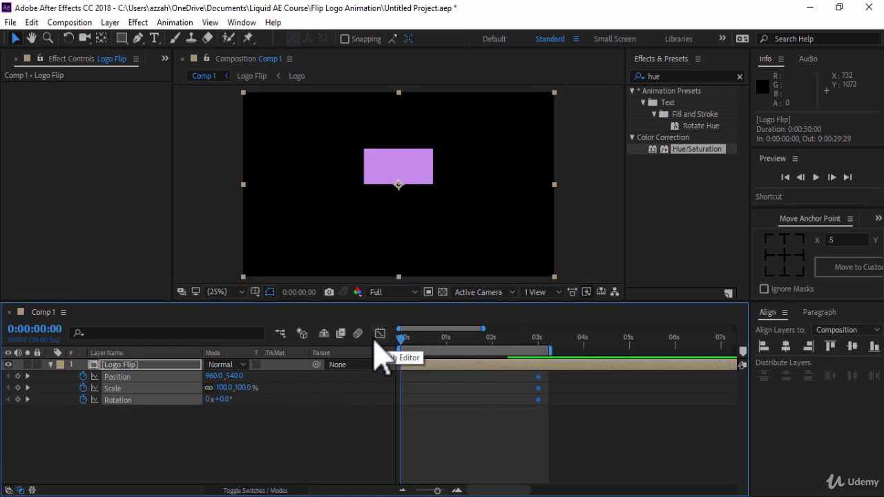
{"action": "left_click", "coordinate": [286, 438]}
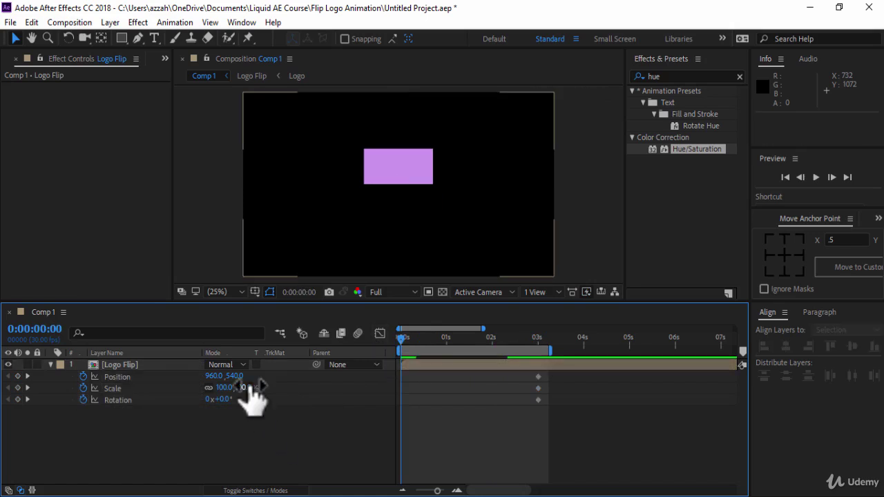
{"action": "left_click_drag", "start_coordinate": [261, 386], "coordinate": [450, 391]}
{"action": "left_click_drag", "start_coordinate": [462, 390], "coordinate": [474, 391]}
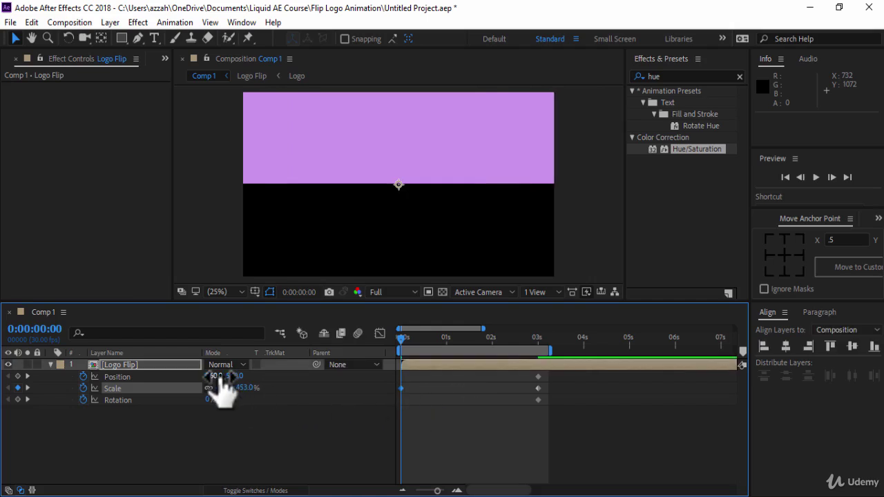
Rotate the Logo Flip layer to 82° and move it beyond the frame's upper-right corner, to position 1976, -24, at 0:00:00:00
{"action": "left_click_drag", "start_coordinate": [209, 400], "coordinate": [280, 403]}
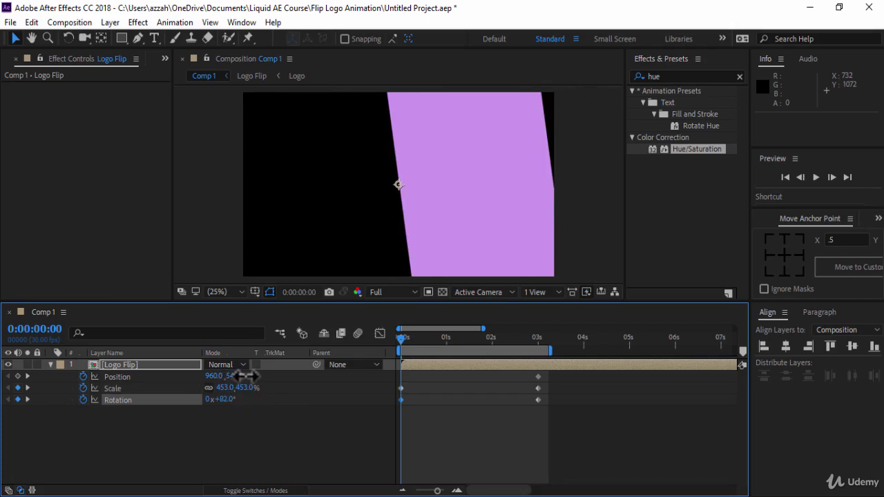
{"action": "mouse_move", "coordinate": [239, 375]}
{"action": "left_mouse_down"}
{"action": "mouse_move", "coordinate": [263, 387]}
{"action": "mouse_move", "coordinate": [387, 367]}
{"action": "mouse_move", "coordinate": [257, 375]}
{"action": "mouse_move", "coordinate": [302, 388]}
{"action": "left_mouse_up"}
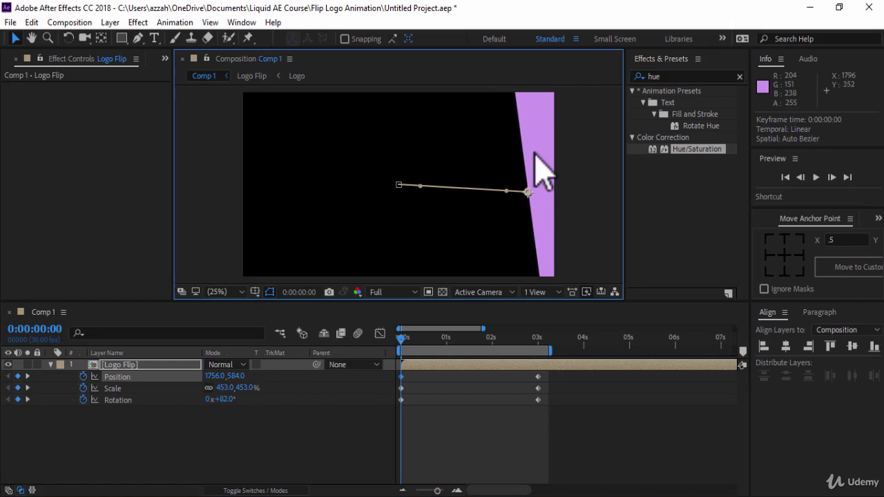
{"action": "left_click_drag", "start_coordinate": [529, 178], "coordinate": [572, 47]}
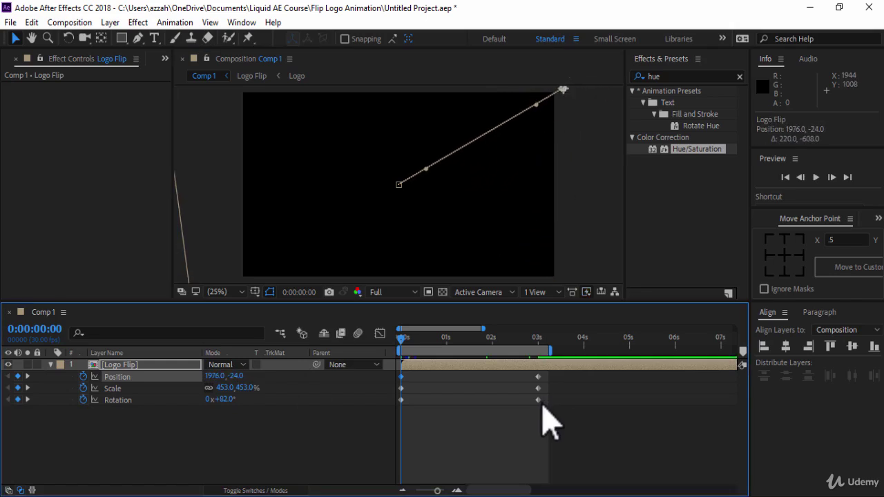
Apply Easy Ease to all of Logo Flip's Position, Scale and Rotation keyframes
{"action": "left_click_drag", "start_coordinate": [543, 411], "coordinate": [398, 373]}
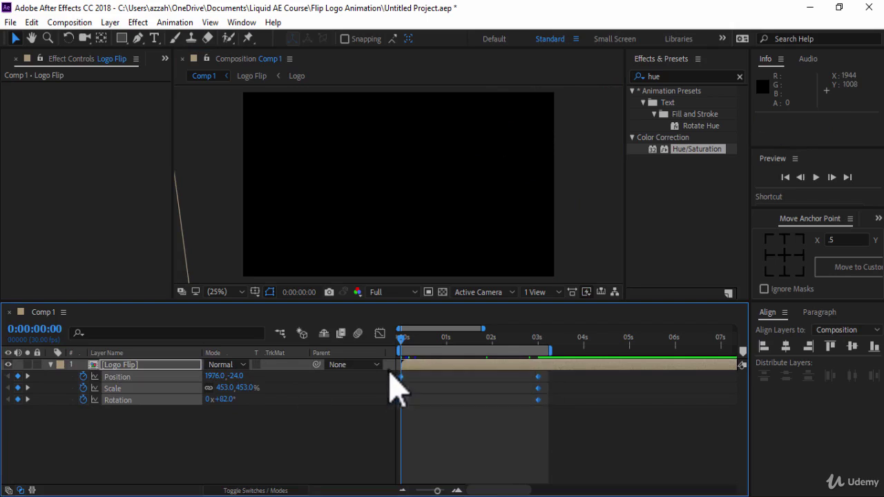
{"action": "key", "text": "F9"}
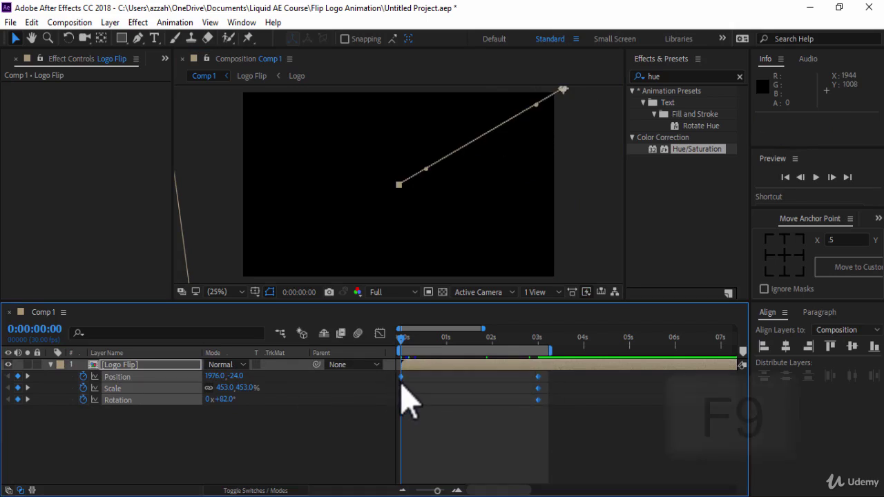
{"action": "right_click", "coordinate": [402, 377]}
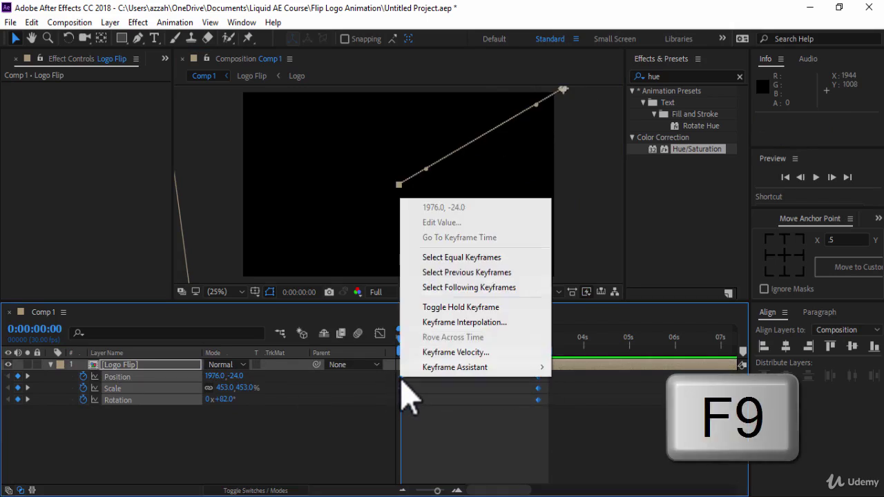
{"action": "mouse_move", "coordinate": [420, 368]}
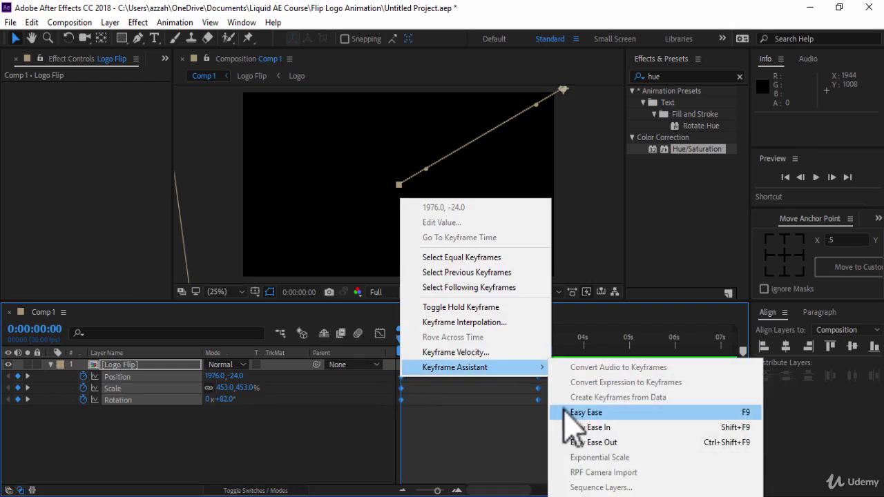
{"action": "left_click", "coordinate": [563, 412]}
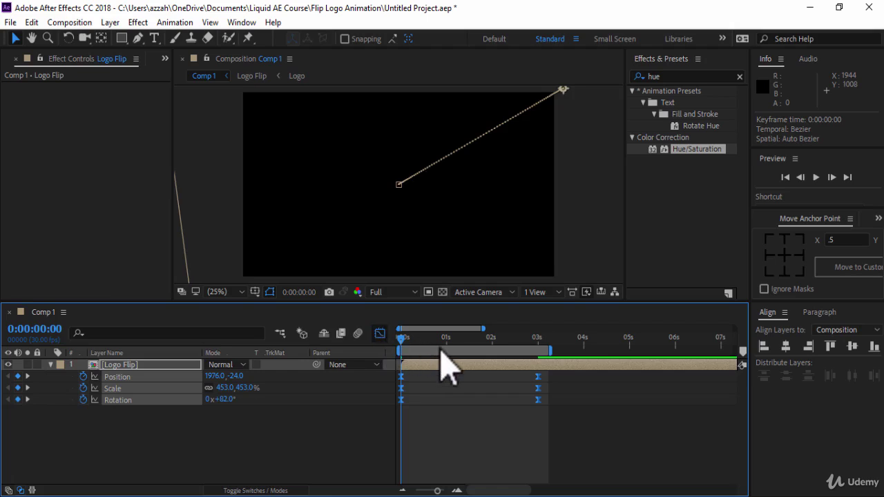
Lengthen the ease into the 3-second keyframes in the Graph Editor so the speed peaks early, and preview the animation
{"action": "left_click_drag", "start_coordinate": [548, 419], "coordinate": [470, 436]}
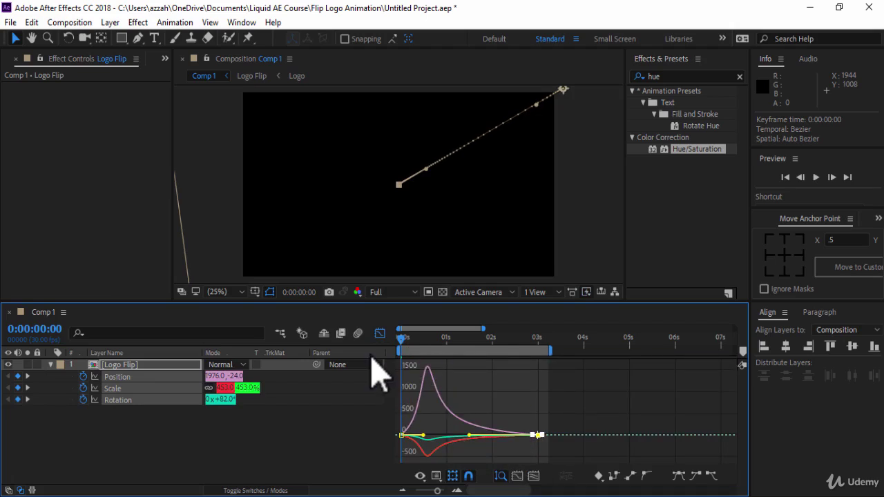
{"action": "left_click", "coordinate": [380, 334]}
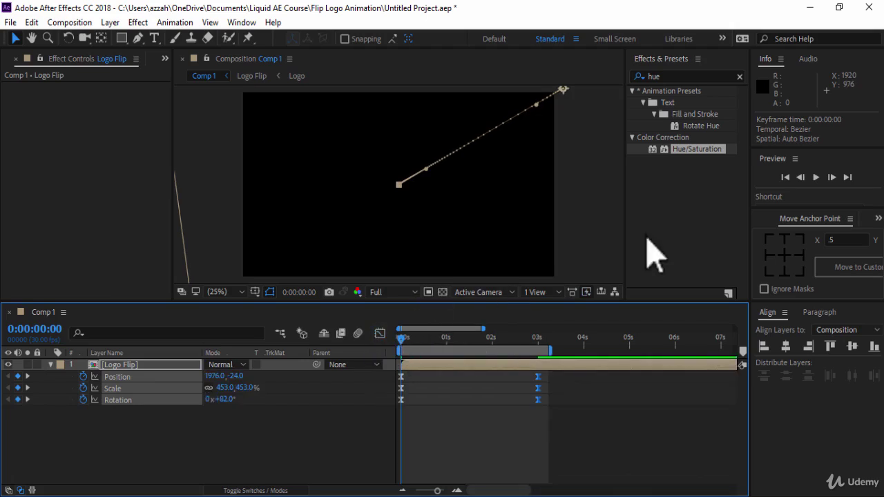
{"action": "left_click", "coordinate": [816, 177]}
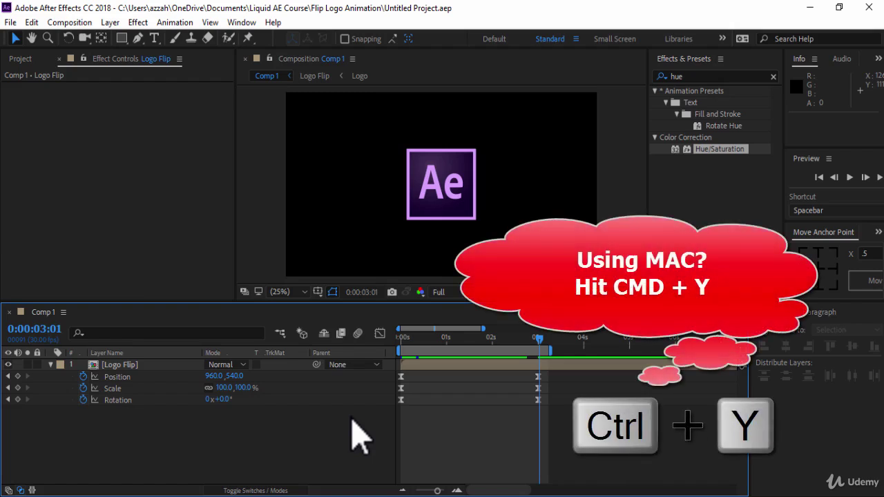
Create a comp-size 1920 x 1080 solid named "Background" and place it below the Logo Flip layer
{"action": "key", "text": "ctrl+y"}
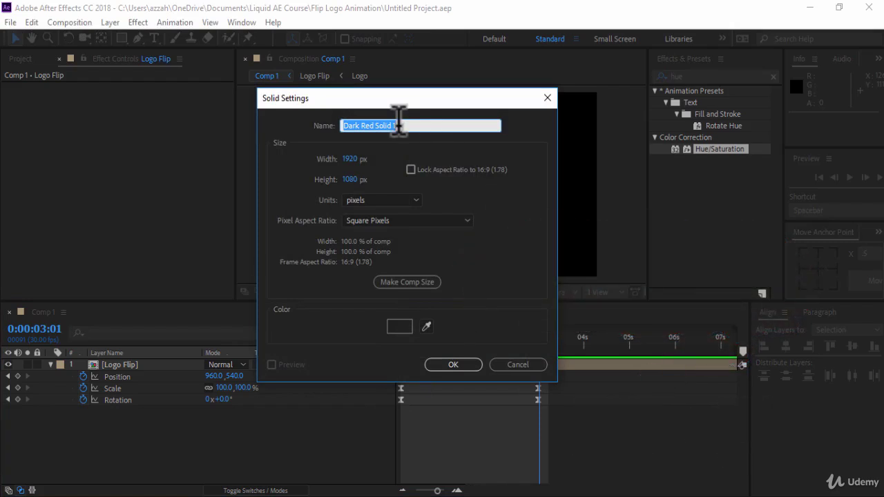
{"action": "type", "text": "Background"}
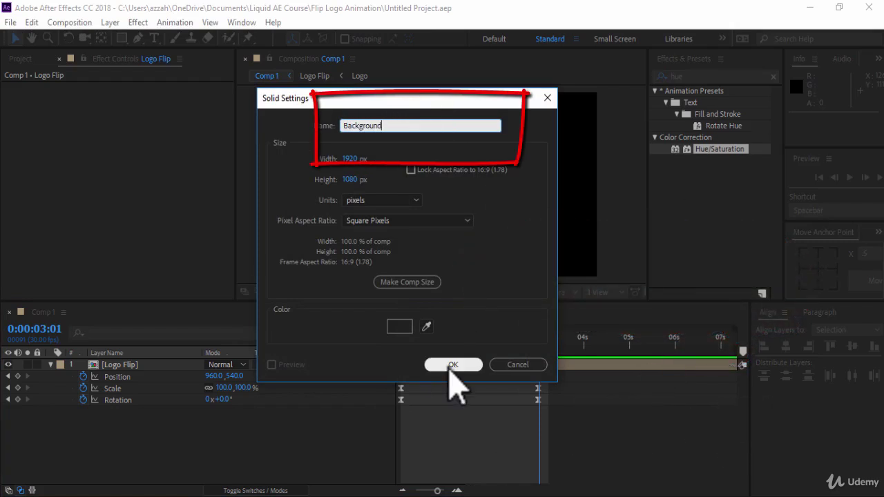
{"action": "left_click", "coordinate": [451, 366]}
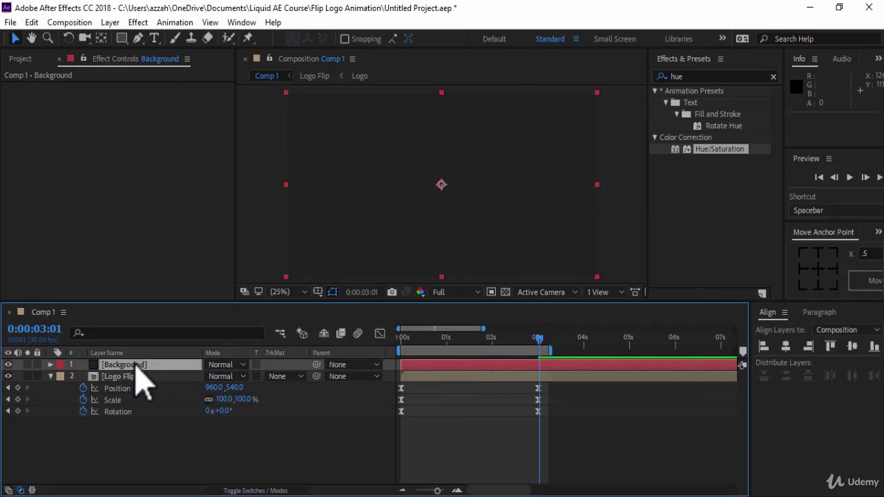
{"action": "left_click_drag", "start_coordinate": [143, 365], "coordinate": [152, 418]}
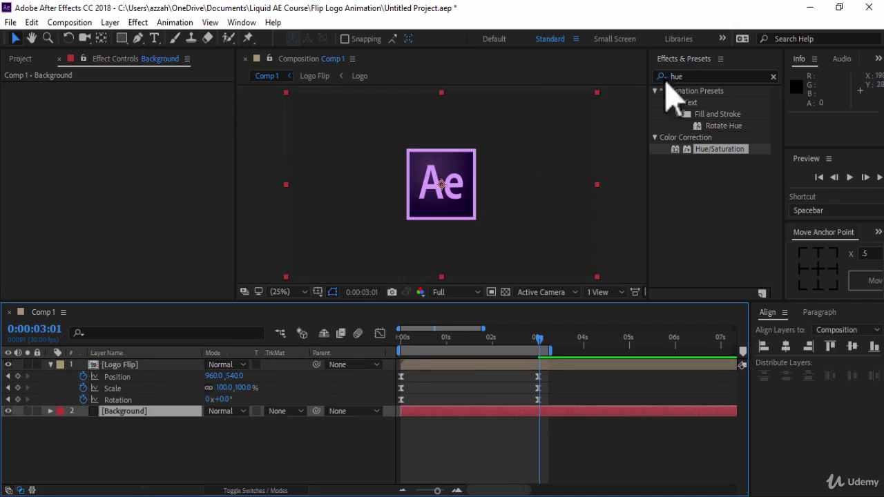
Find the Gradient Ramp effect and apply it to the Background layer
{"action": "double_click", "coordinate": [674, 76]}
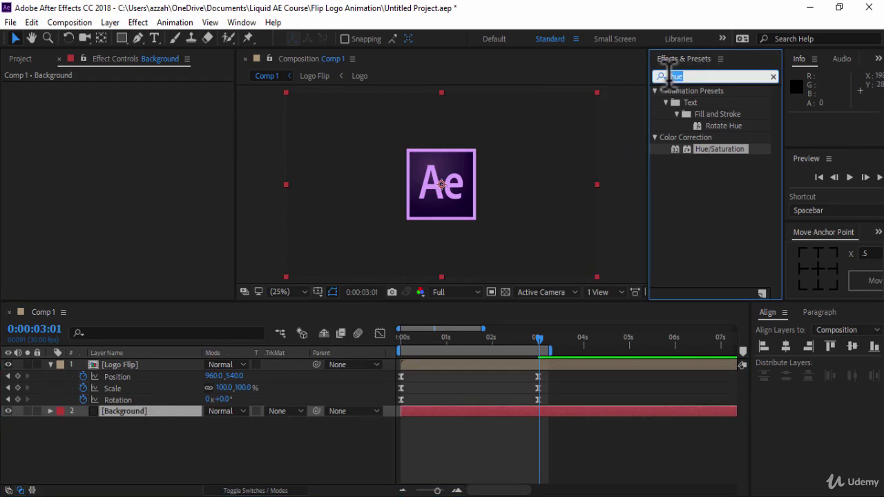
{"action": "type", "text": "gradie"}
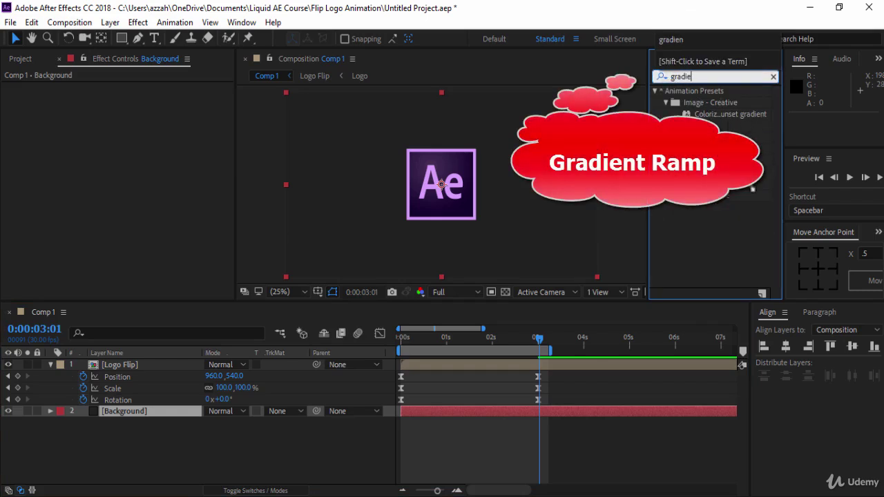
{"action": "left_click_drag", "start_coordinate": [719, 150], "coordinate": [489, 415]}
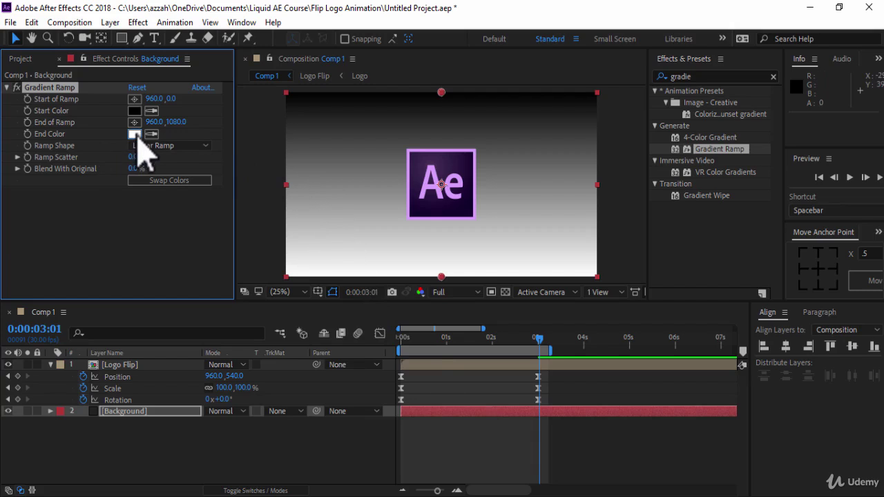
Set the Gradient Ramp's End Color to D4F54E
{"action": "left_click", "coordinate": [136, 134]}
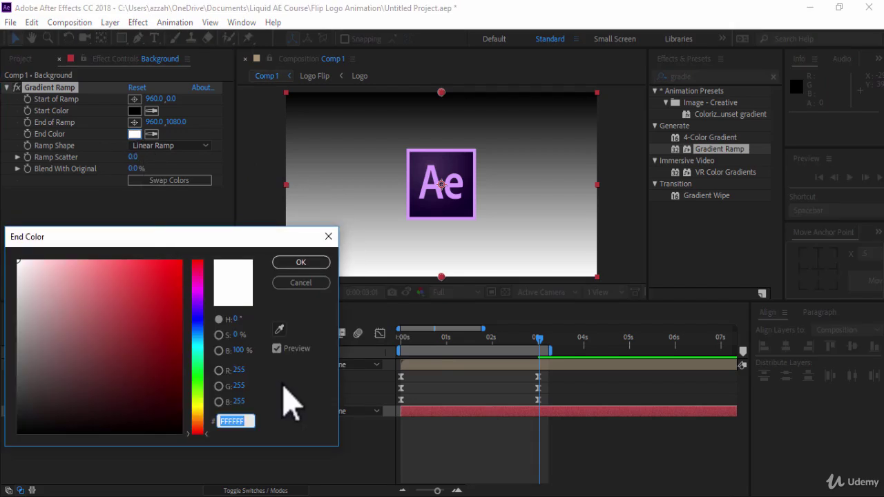
{"action": "type", "text": "D4F54E"}
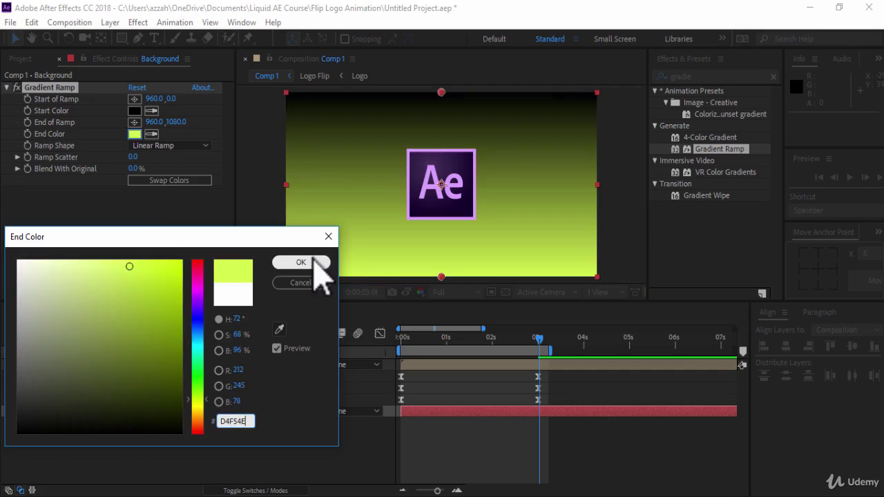
{"action": "left_click", "coordinate": [311, 264]}
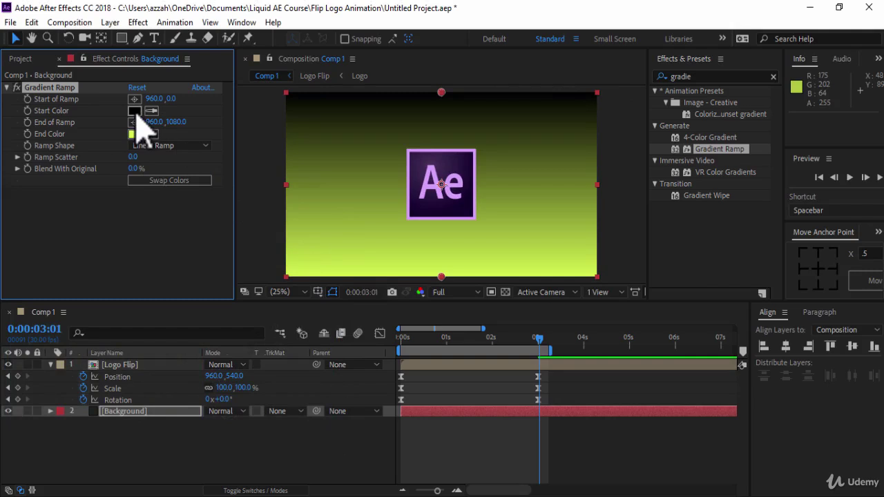
Set the Gradient Ramp's Start Color to a bright green
{"action": "left_click", "coordinate": [135, 111]}
{"action": "type", "text": "15D72"}
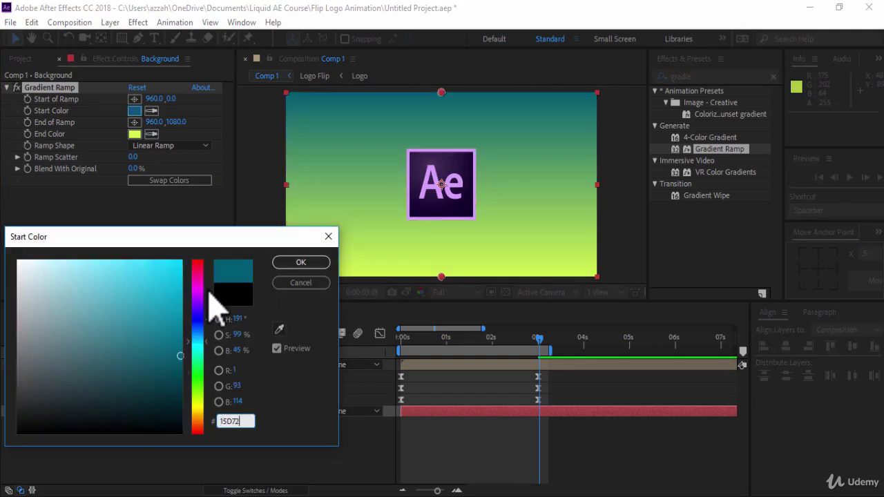
{"action": "left_click", "coordinate": [293, 279]}
Enlarge the composition view and preview the logo animation over the gradient background
{"action": "left_click_drag", "start_coordinate": [485, 302], "coordinate": [515, 387]}
{"action": "key", "text": "space"}
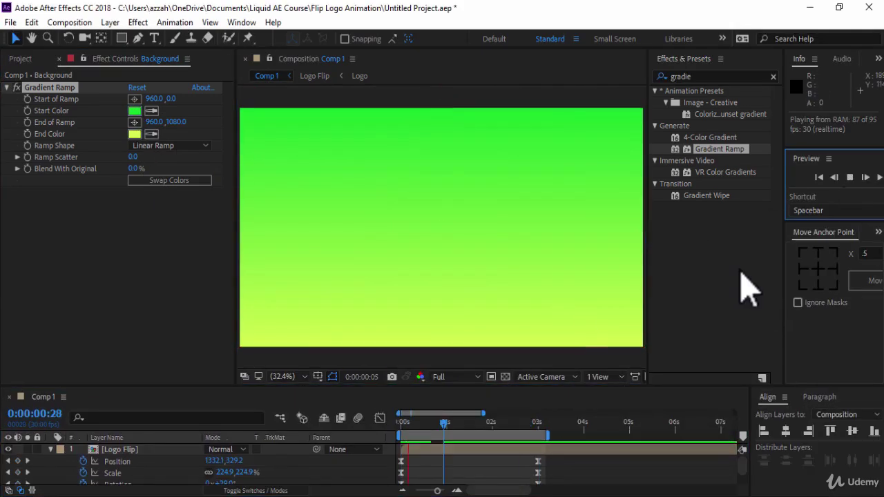